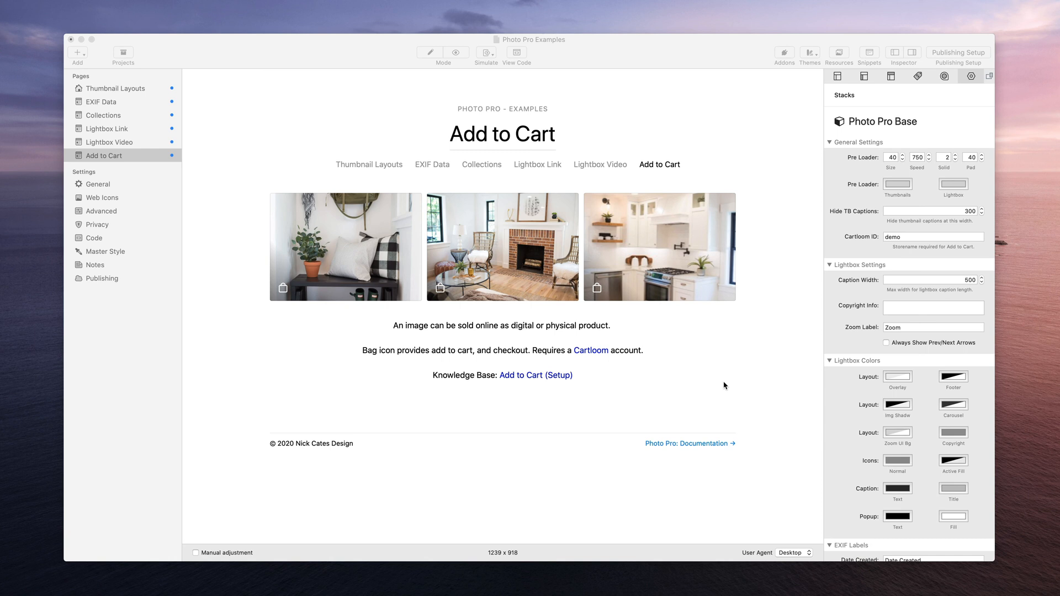
# - Try adding the Mudroom photo to the cart from its thumbnail and view the photo in the lightbox
pyautogui.click(725, 385)
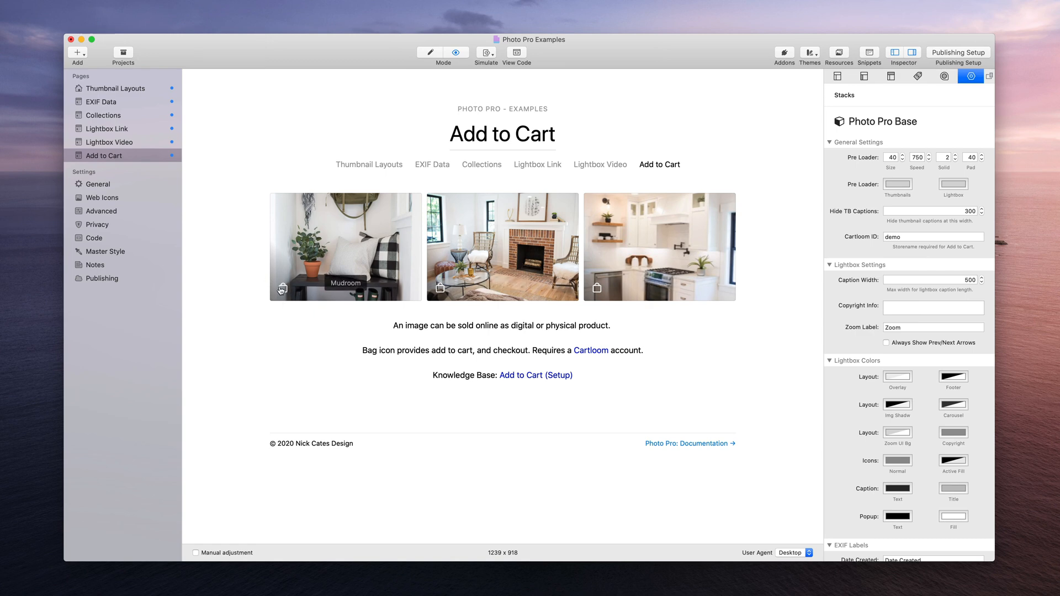
pyautogui.click(282, 289)
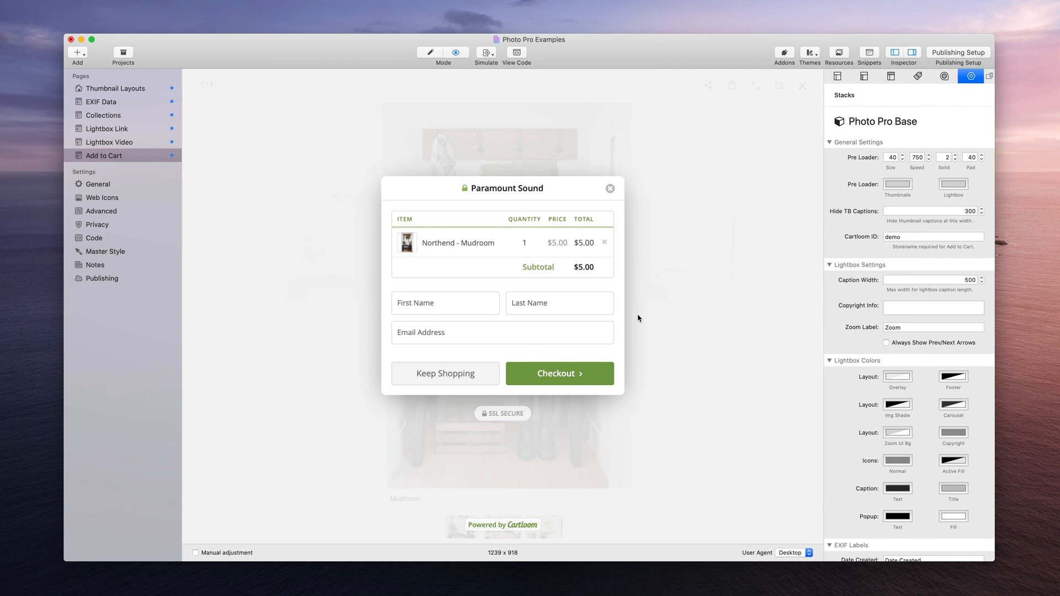
pyautogui.click(441, 376)
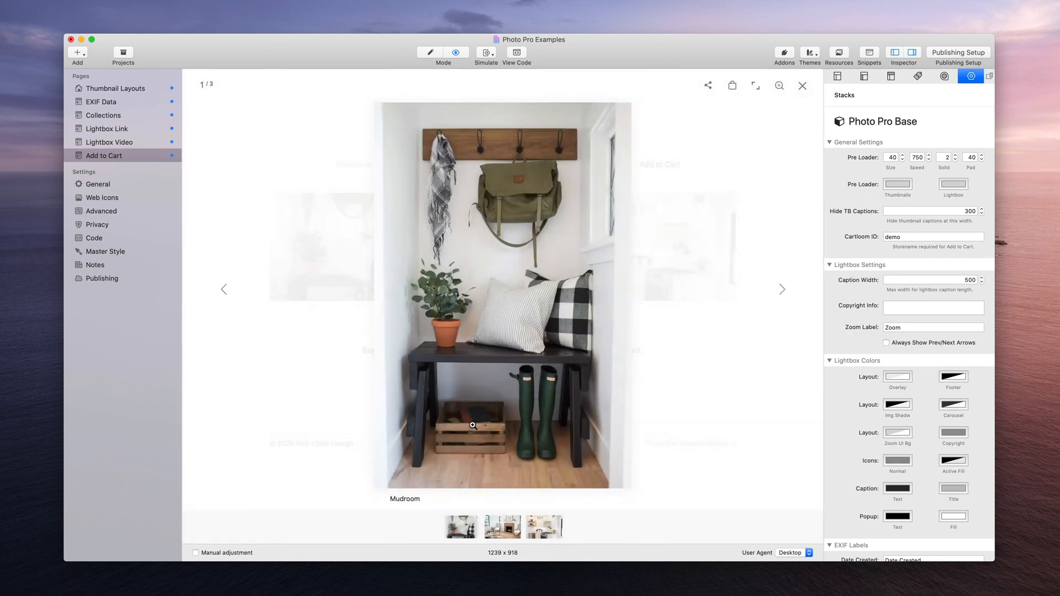
pyautogui.click(803, 87)
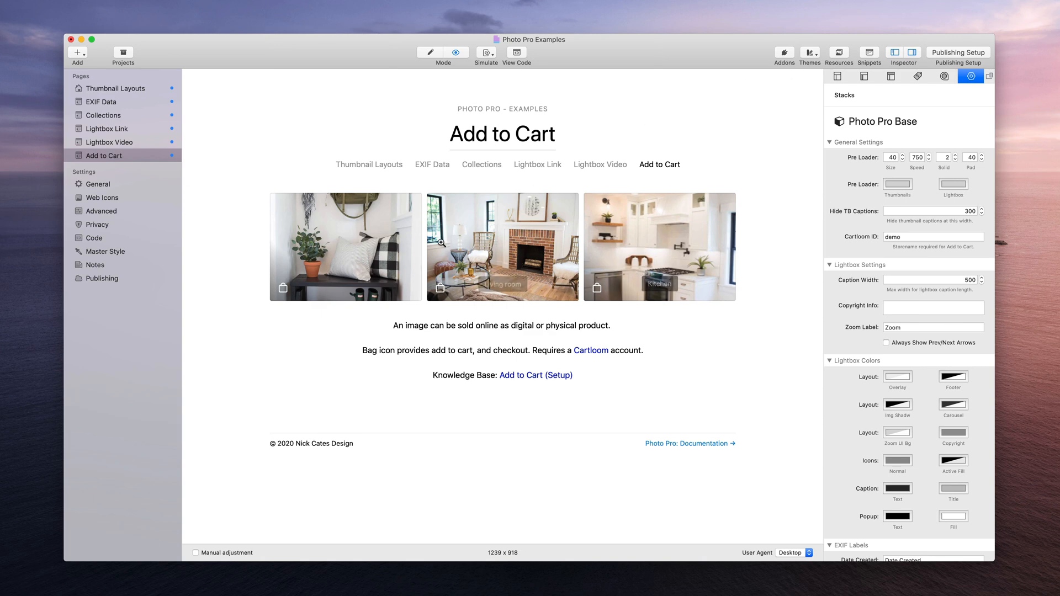
pyautogui.click(360, 235)
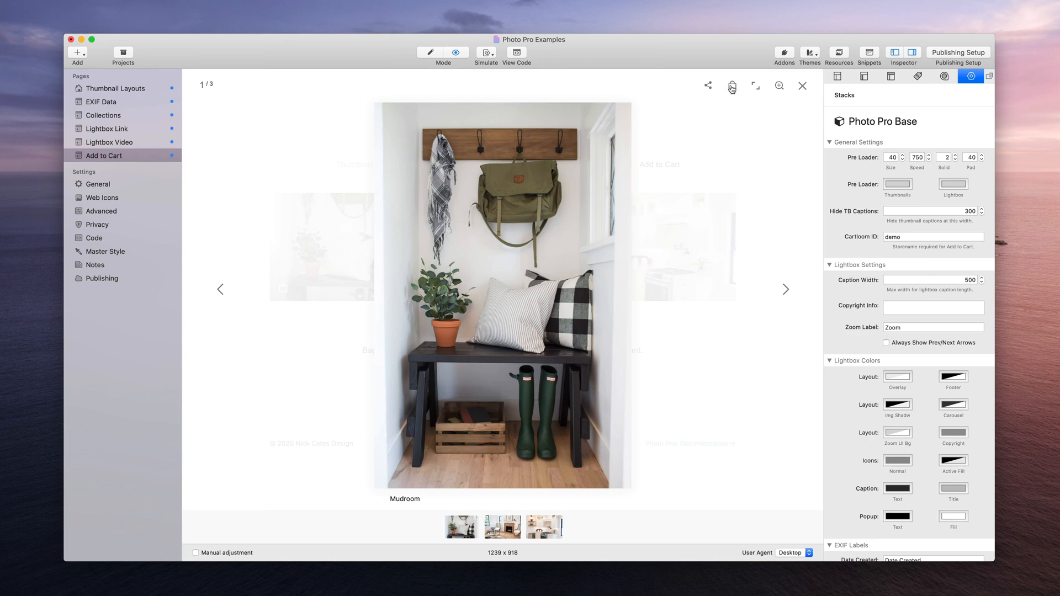
pyautogui.click(802, 87)
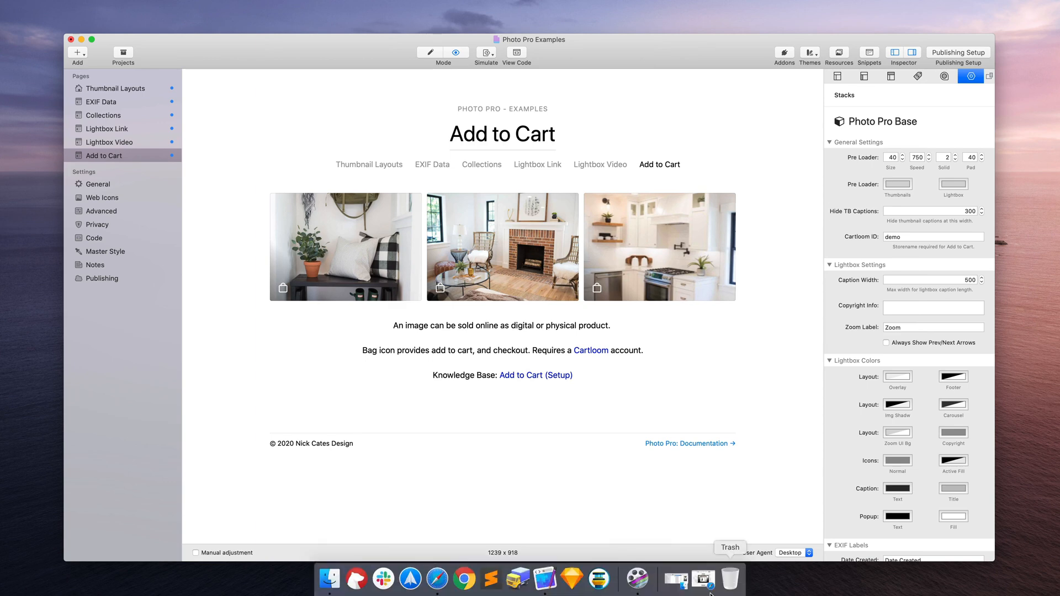
# - Bring up the Cartloom site in Safari and reposition the Photo Pro Examples window so both windows can be reached
pyautogui.click(690, 584)
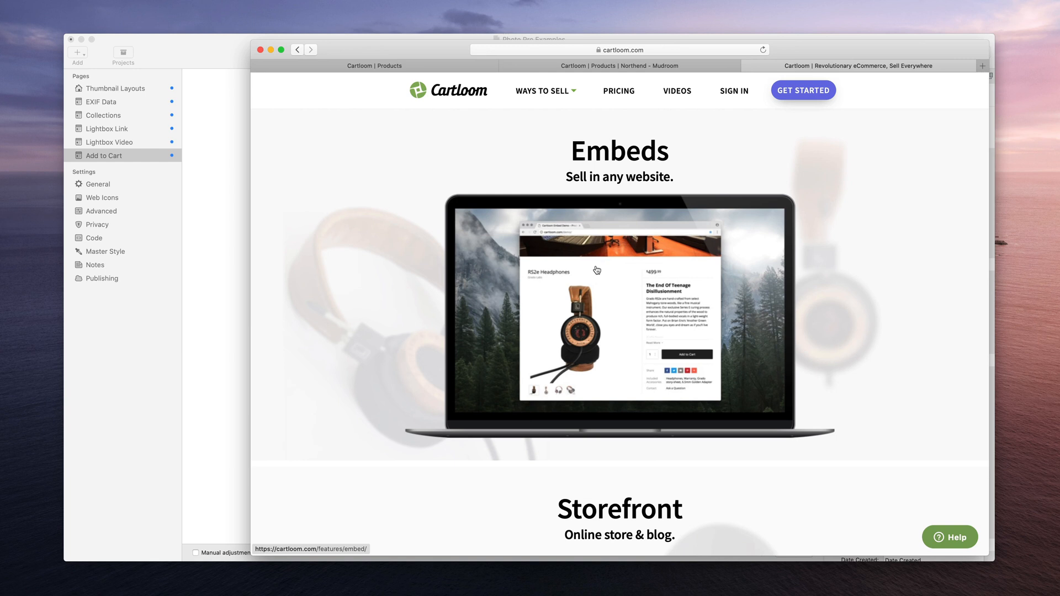
pyautogui.click(233, 59)
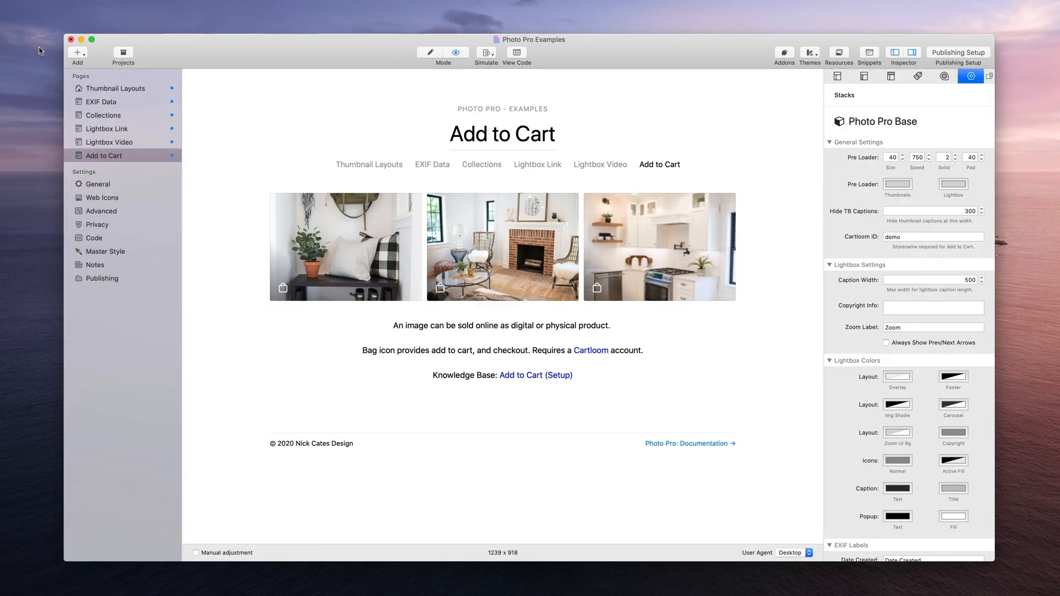
pyautogui.moveTo(316, 61); pyautogui.dragTo(307, 84)
pyautogui.click(367, 44)
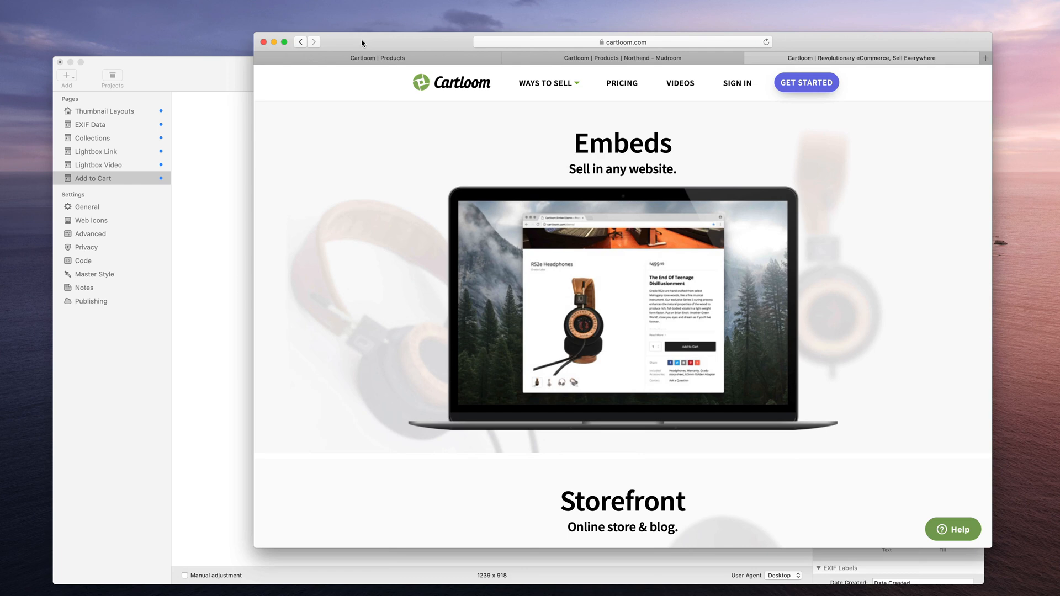
pyautogui.moveTo(234, 66); pyautogui.dragTo(249, 54)
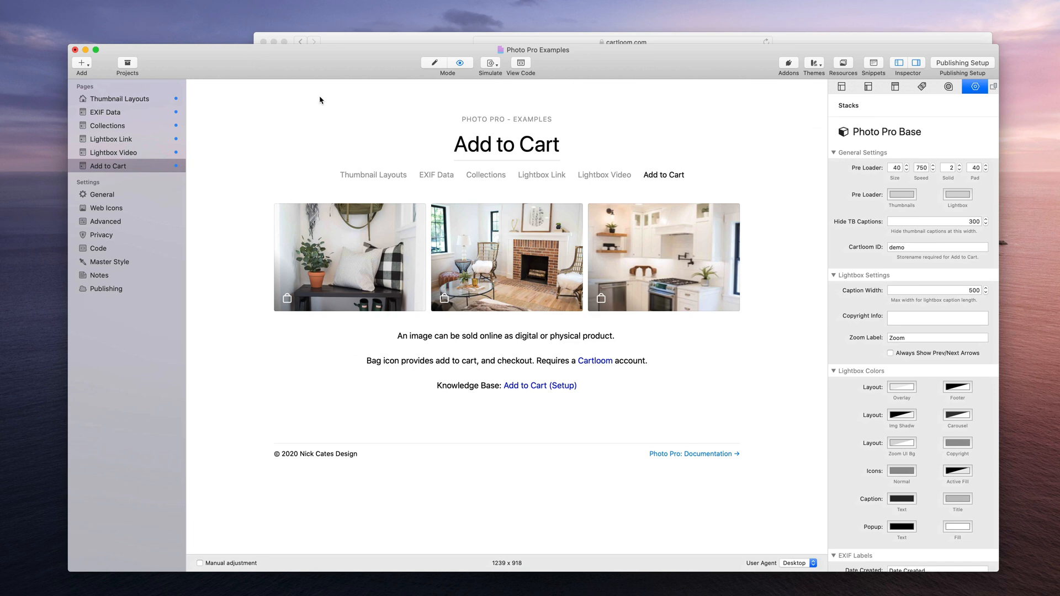
# - Switch the Add to Cart page to edit mode and inspect the Cartloom ID of the Photo Pro Base stack
pyautogui.press('super+e')
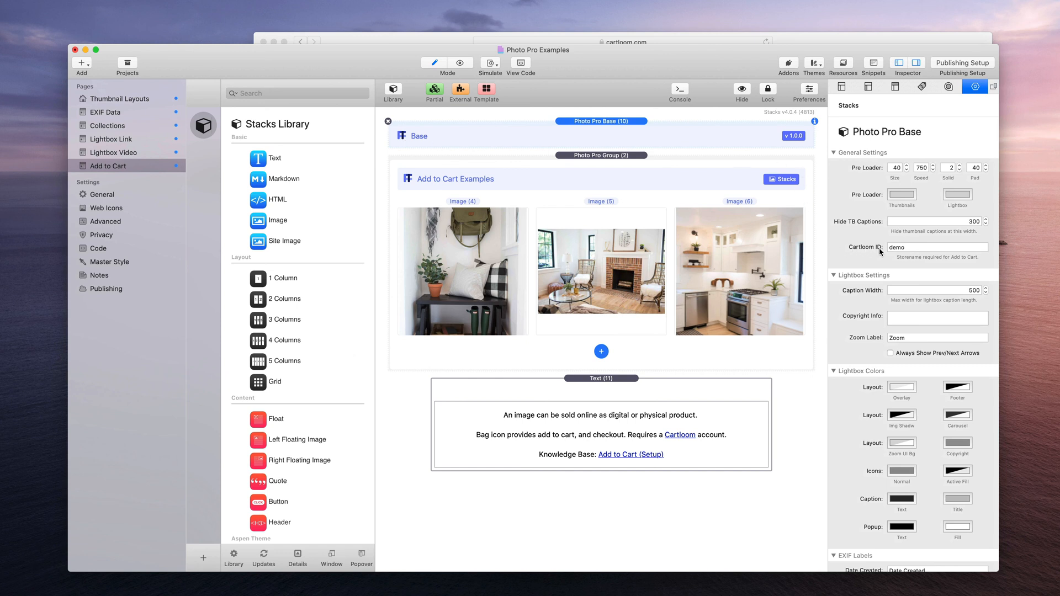
pyautogui.click(917, 246)
pyautogui.moveTo(904, 247); pyautogui.dragTo(889, 247)
pyautogui.press('Right')
pyautogui.moveTo(906, 248); pyautogui.dragTo(881, 250)
# - Clear the Cartloom Link of the Mudroom image and check its thumbnail and lightbox in the preview
pyautogui.click(447, 268)
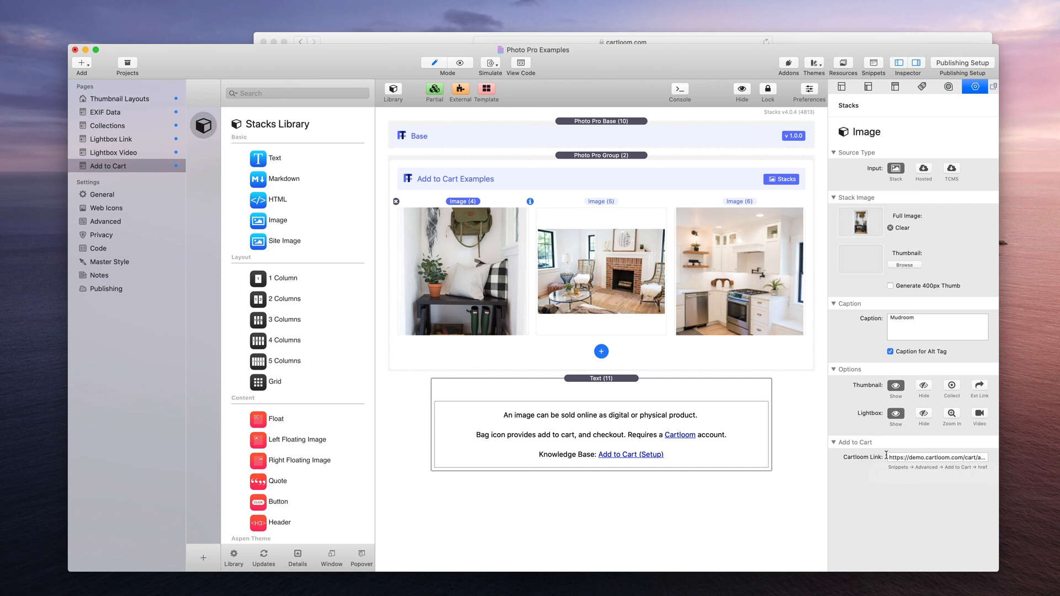
pyautogui.moveTo(888, 458); pyautogui.dragTo(989, 454)
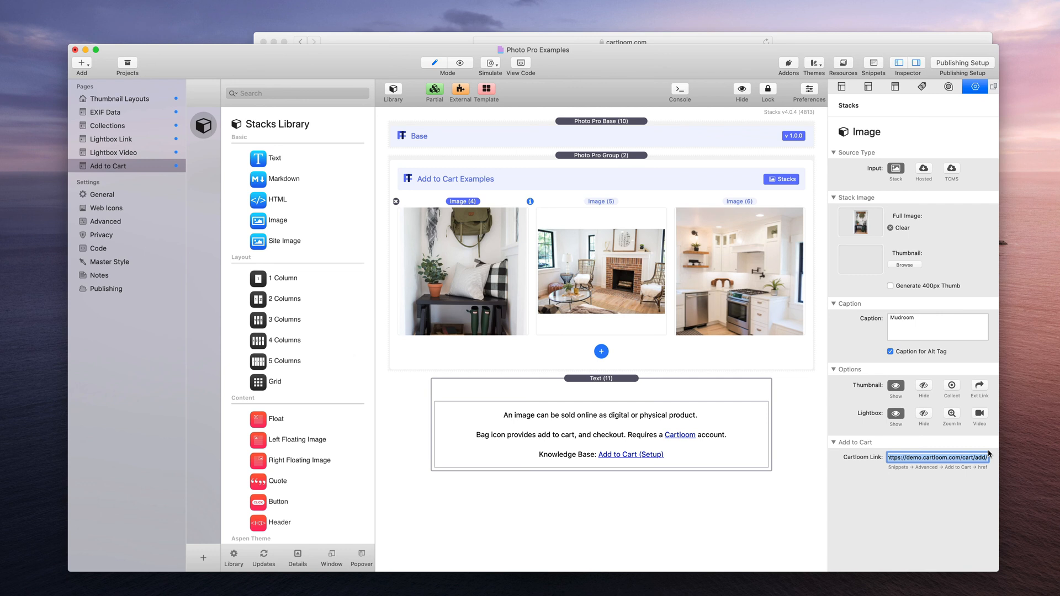
pyautogui.press('BackSpace')
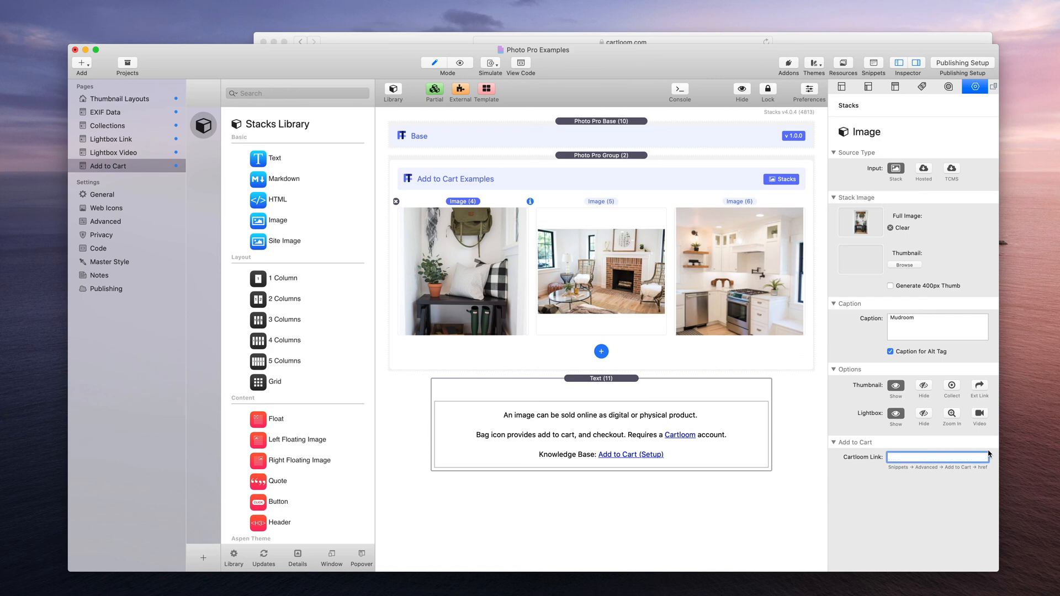
pyautogui.press('super+r')
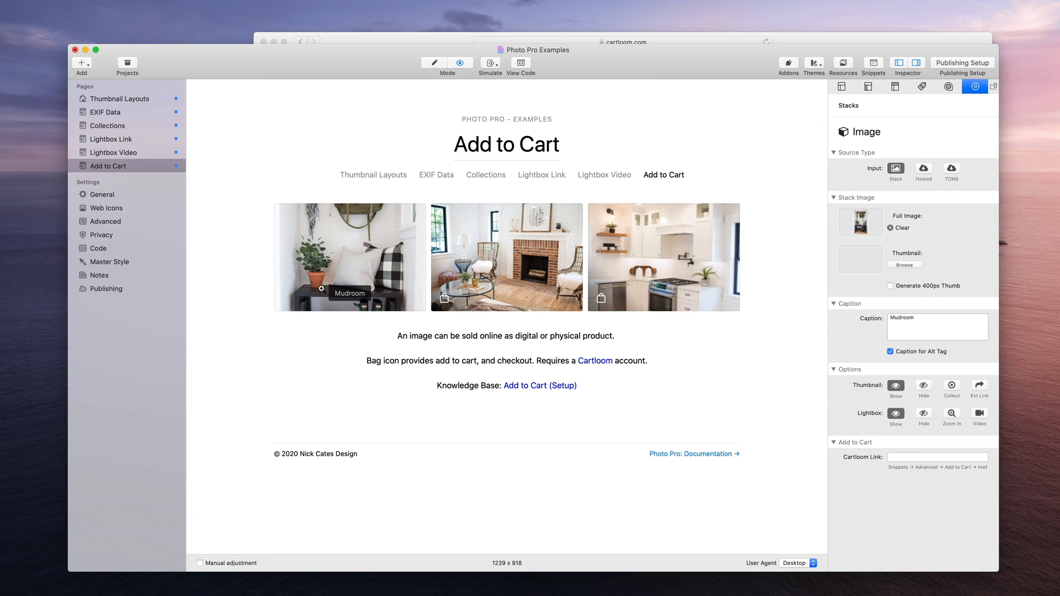
pyautogui.click(334, 256)
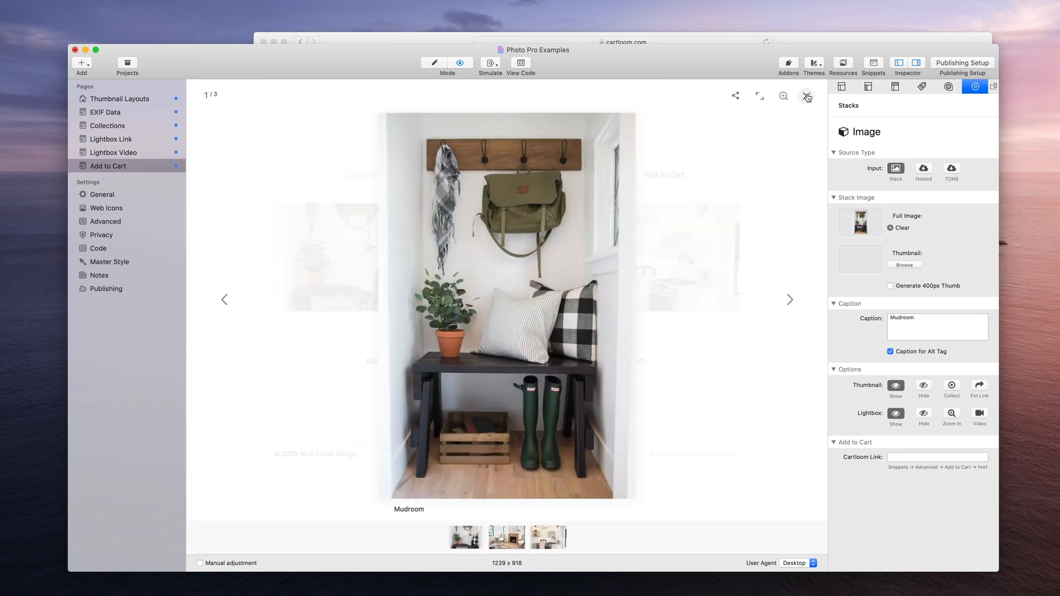
pyautogui.click(807, 96)
# - Switch to the Cartloom seller account in Safari and view its Manage Products list
pyautogui.click(351, 39)
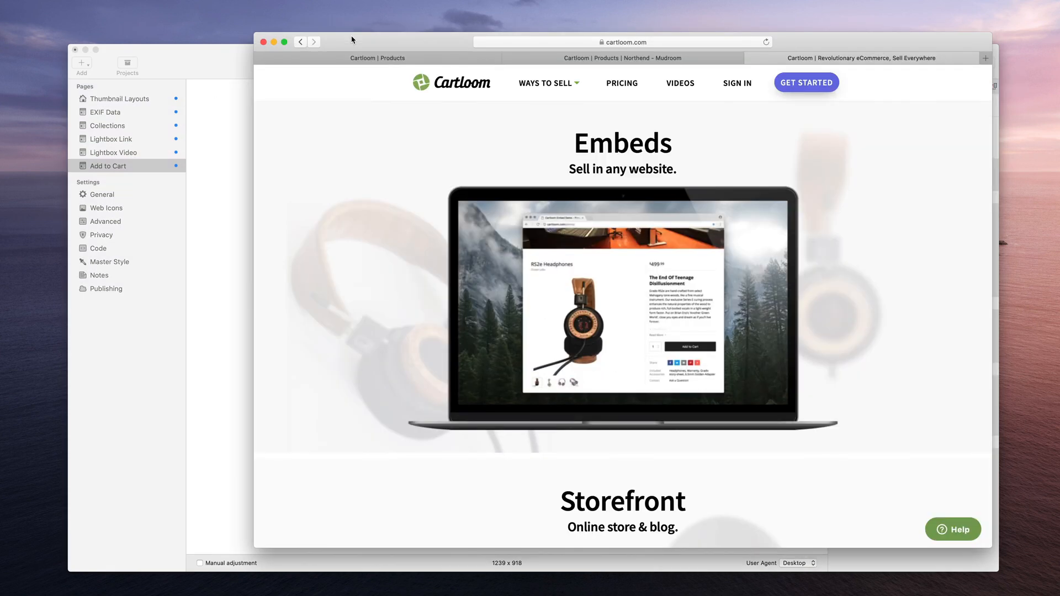
pyautogui.scroll(-1, 507, 99)
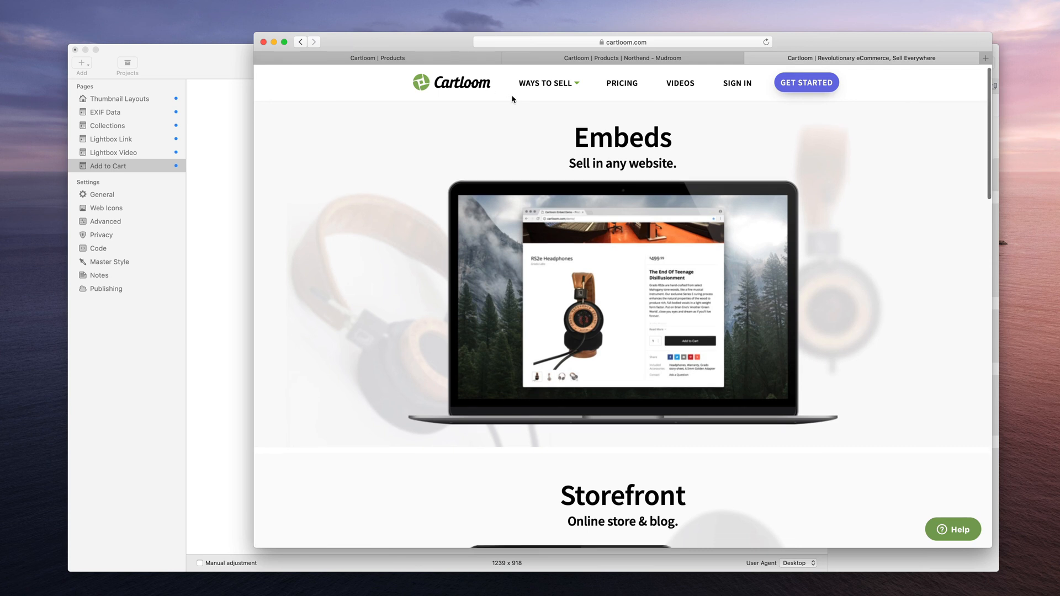
pyautogui.scroll(1, 386, 72)
pyautogui.click(395, 59)
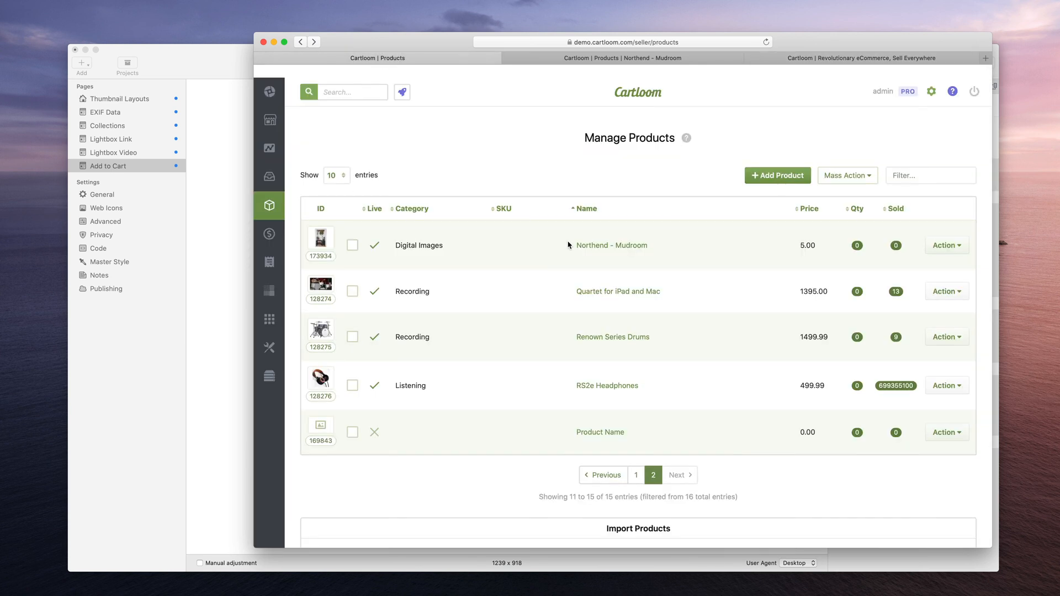
pyautogui.moveTo(270, 116)
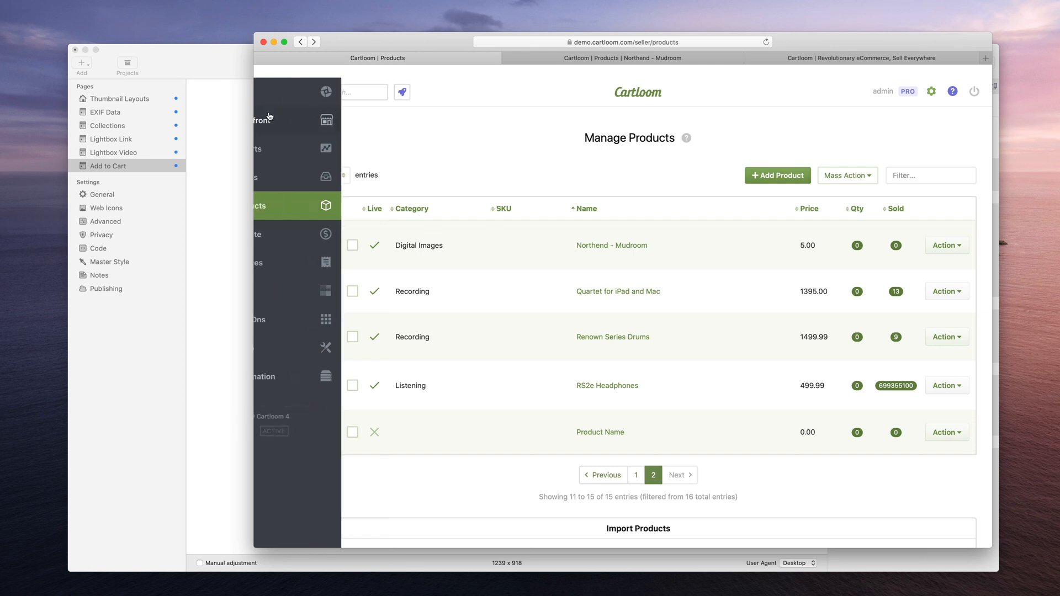
pyautogui.click(291, 207)
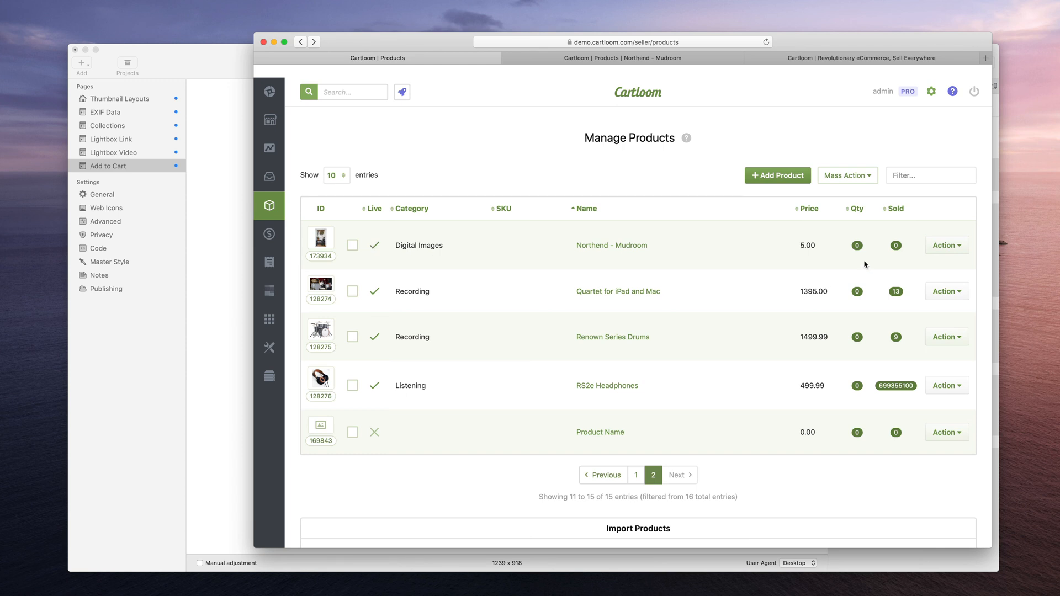
# - Open the Northend - Mudroom product for editing and compare its title with the Mudroom photo in the RapidWeaver lightbox
pyautogui.click(699, 59)
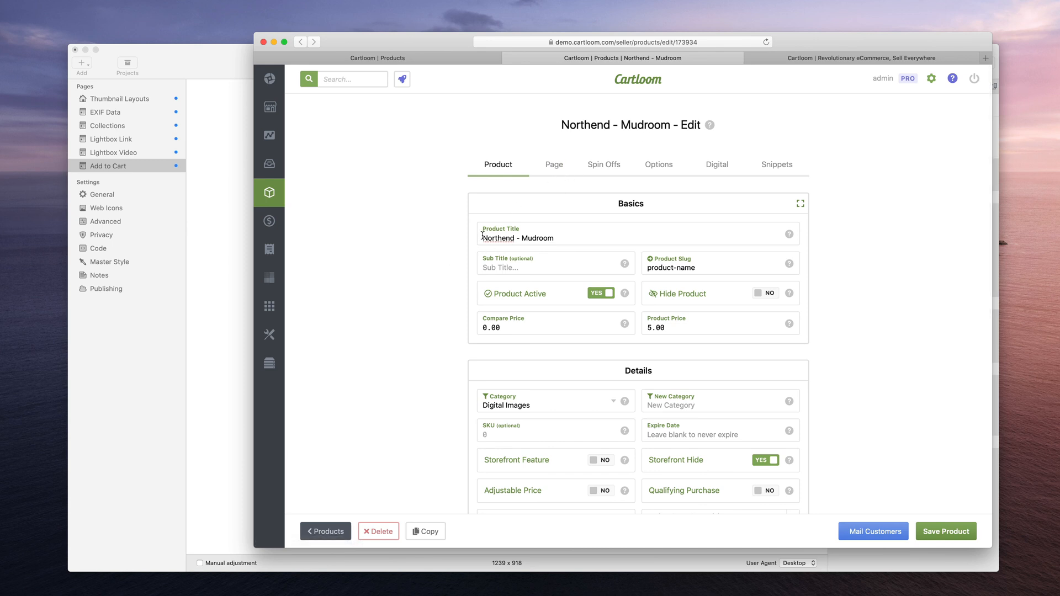
pyautogui.moveTo(482, 236); pyautogui.dragTo(557, 237)
pyautogui.click(557, 238)
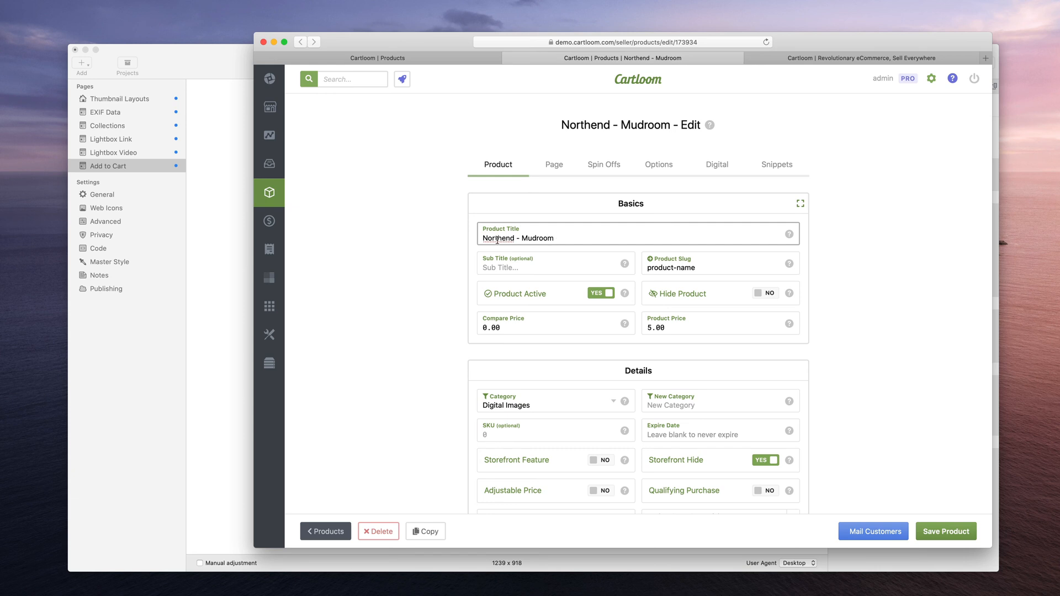
pyautogui.click(214, 137)
pyautogui.click(316, 247)
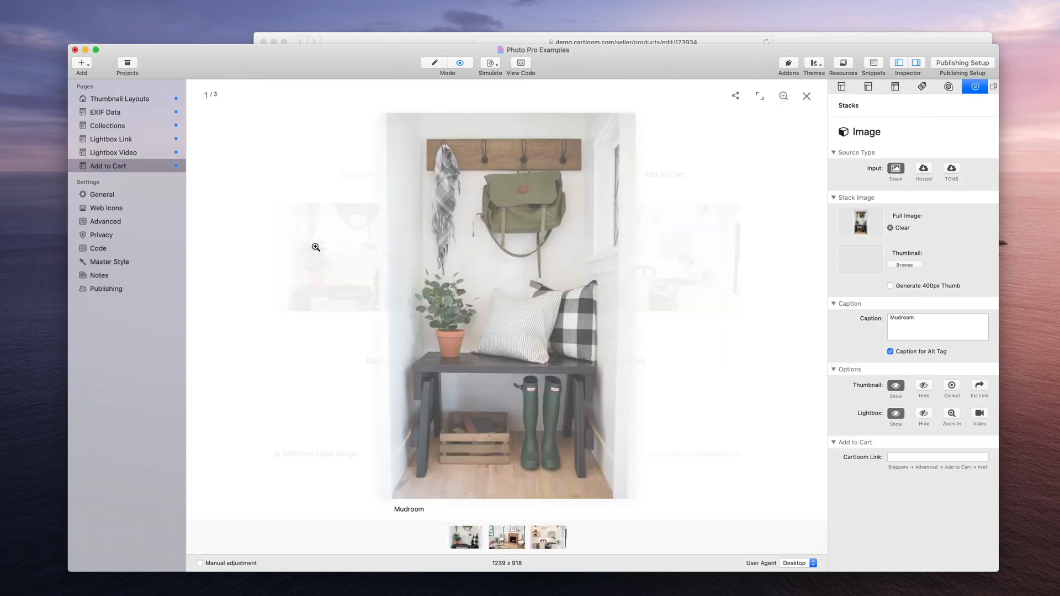
pyautogui.click(676, 333)
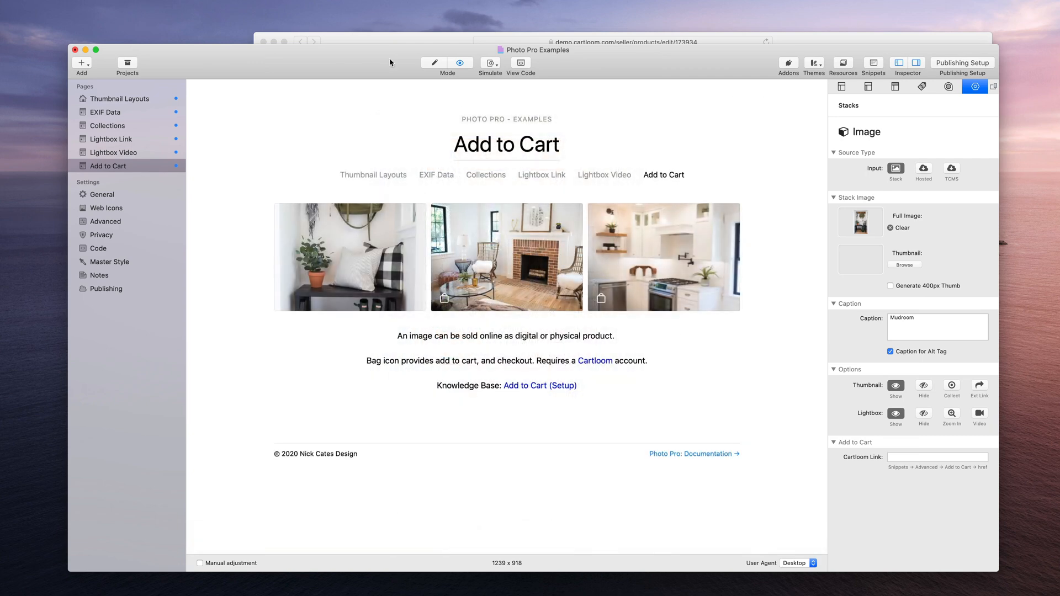
# - Return to the Northend - Mudroom product in Safari and set its product price to 5.00
pyautogui.click(391, 41)
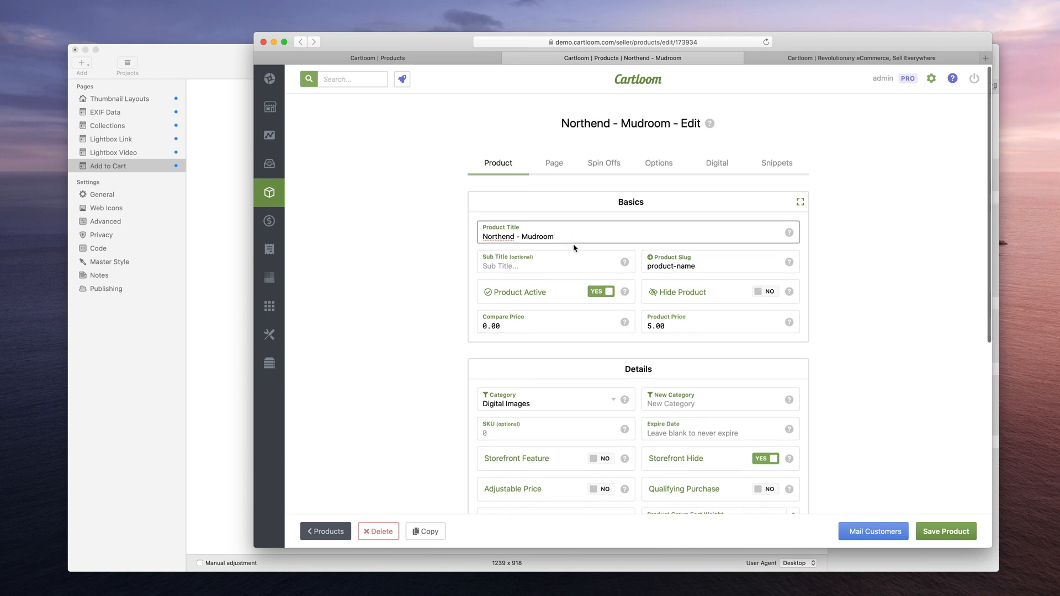
pyautogui.scroll(-1, 618, 291)
pyautogui.click(678, 298)
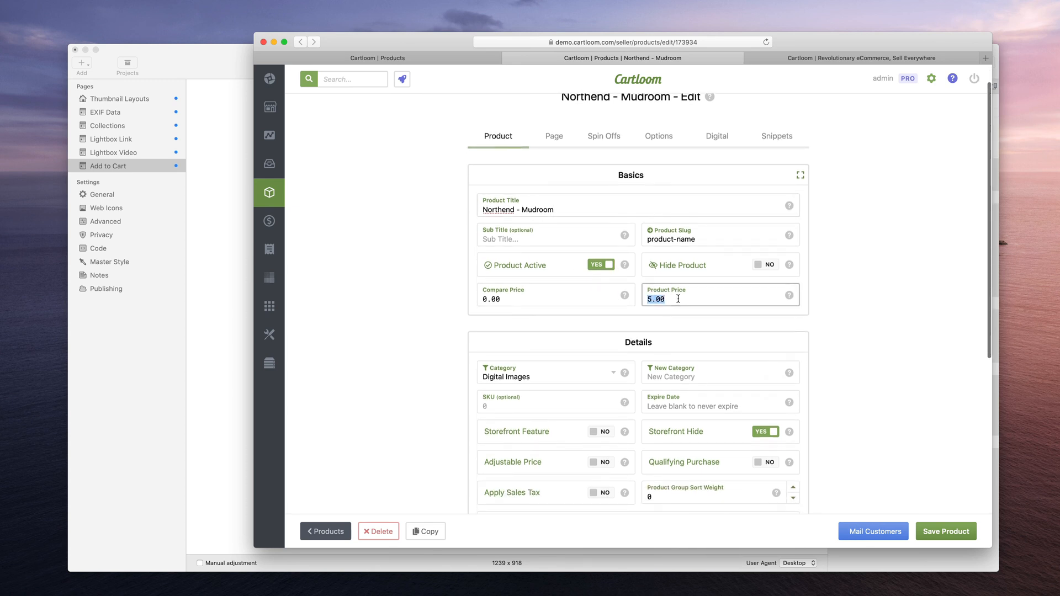
pyautogui.write('5.00')
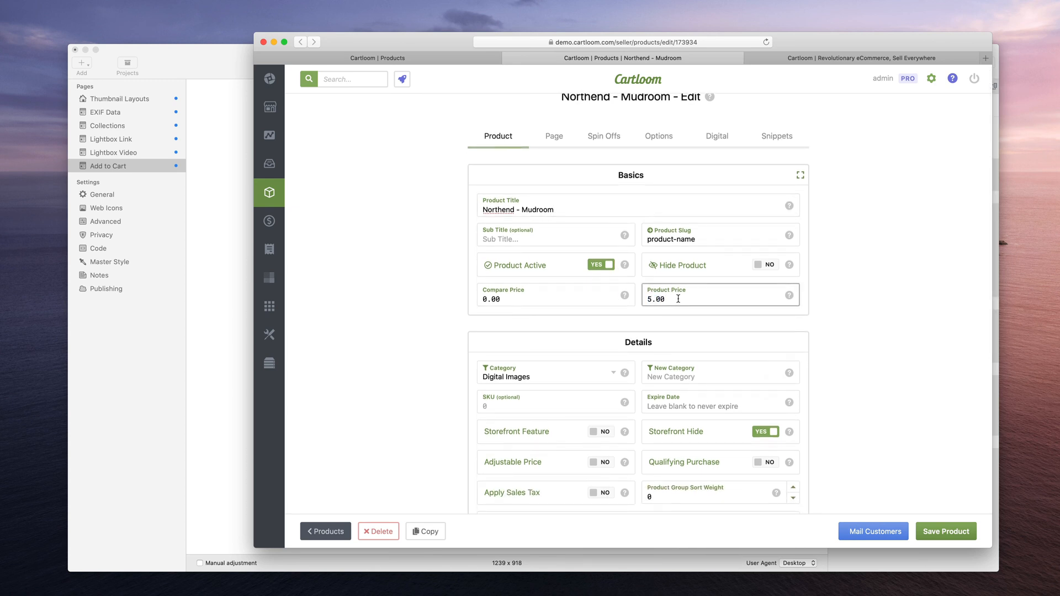
# - Review the product's category, storefront, quantity, inventory and shipping settings
pyautogui.scroll(-3, 678, 298)
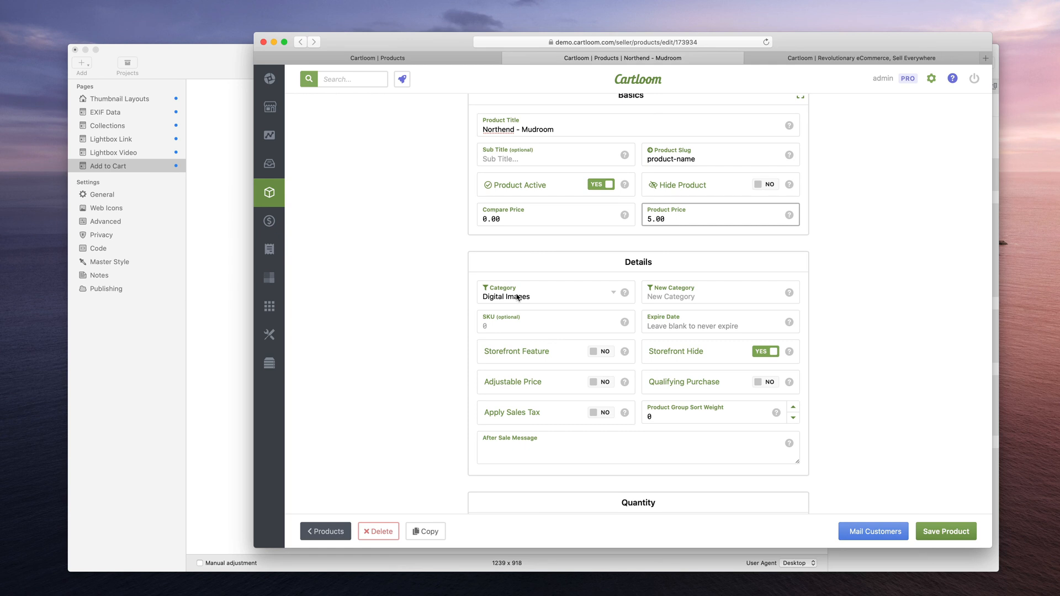
pyautogui.click(667, 294)
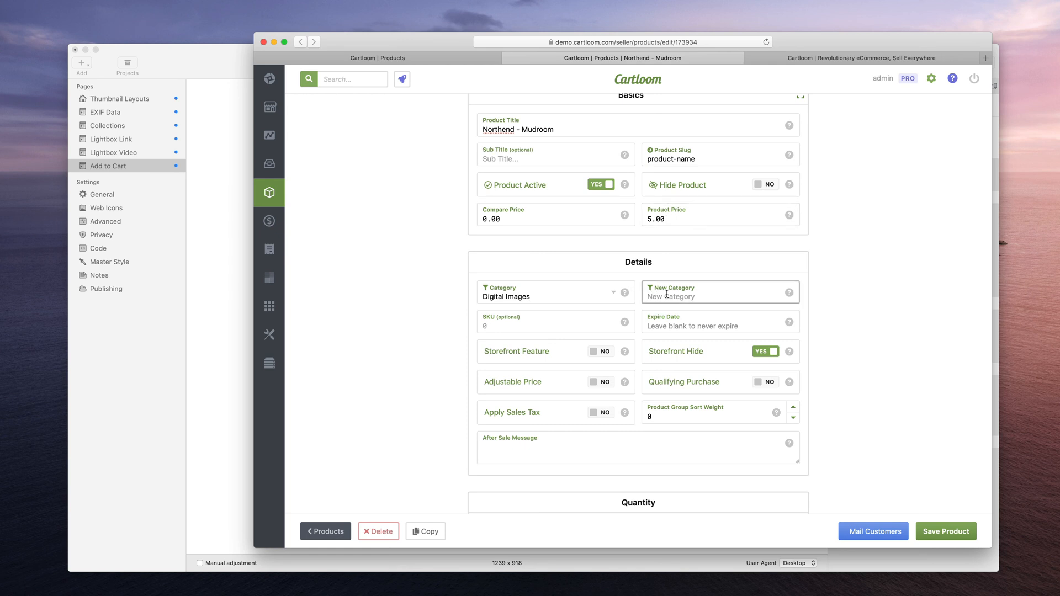
pyautogui.scroll(-1, 667, 294)
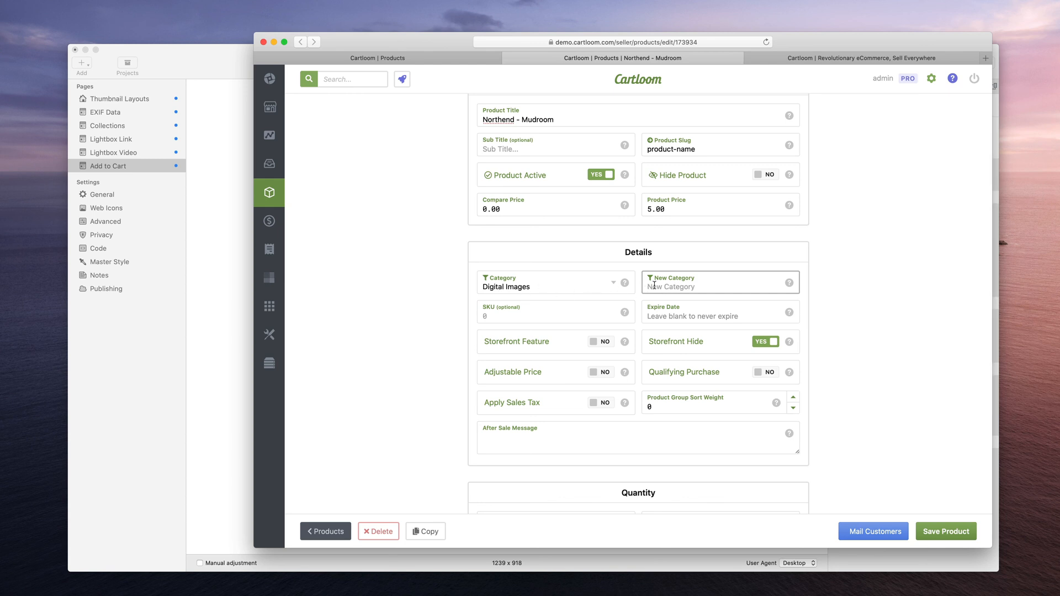
pyautogui.scroll(-8, 654, 286)
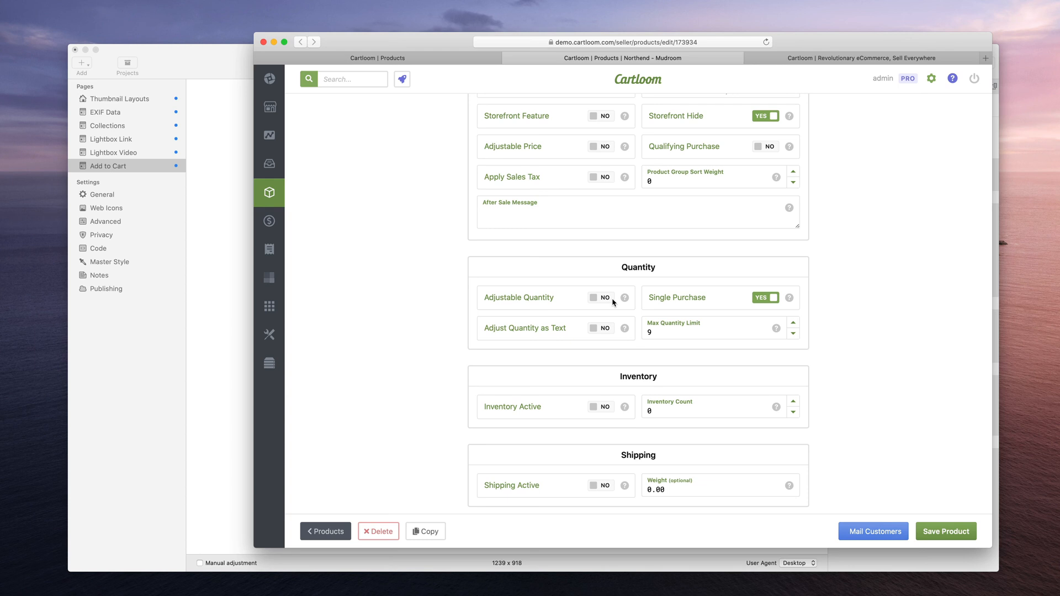
# - Examine the images on the product's Page section and return to the Add to Cart preview in RapidWeaver
pyautogui.scroll(7, 602, 315)
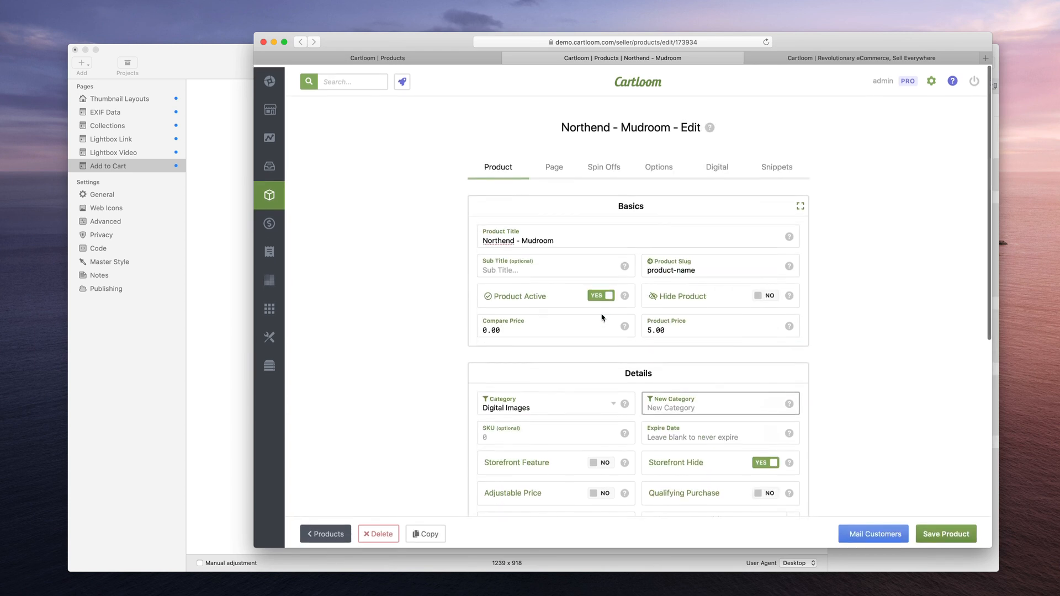
pyautogui.click(552, 168)
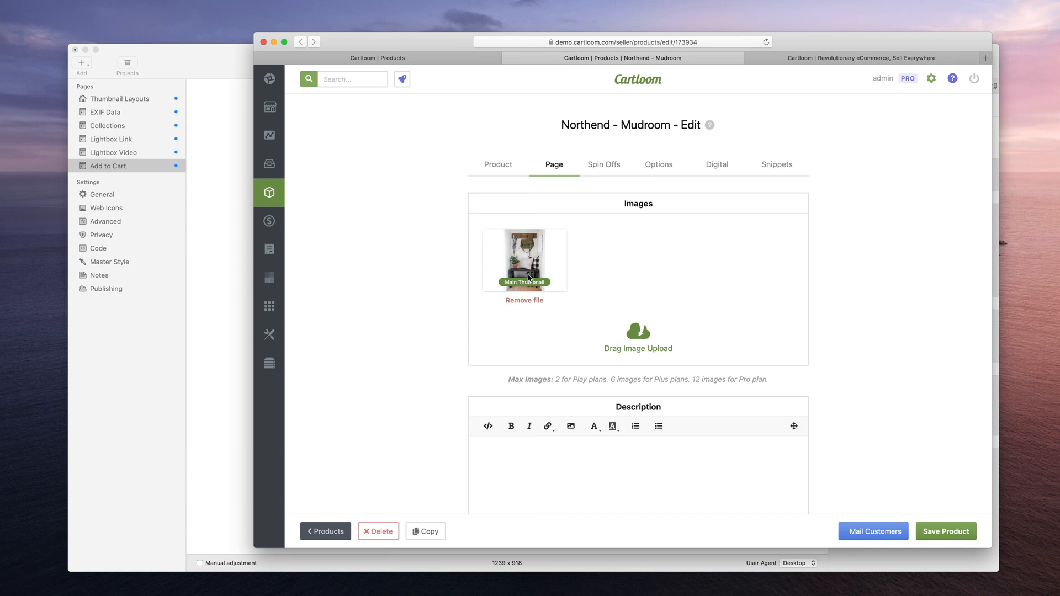
pyautogui.click(231, 74)
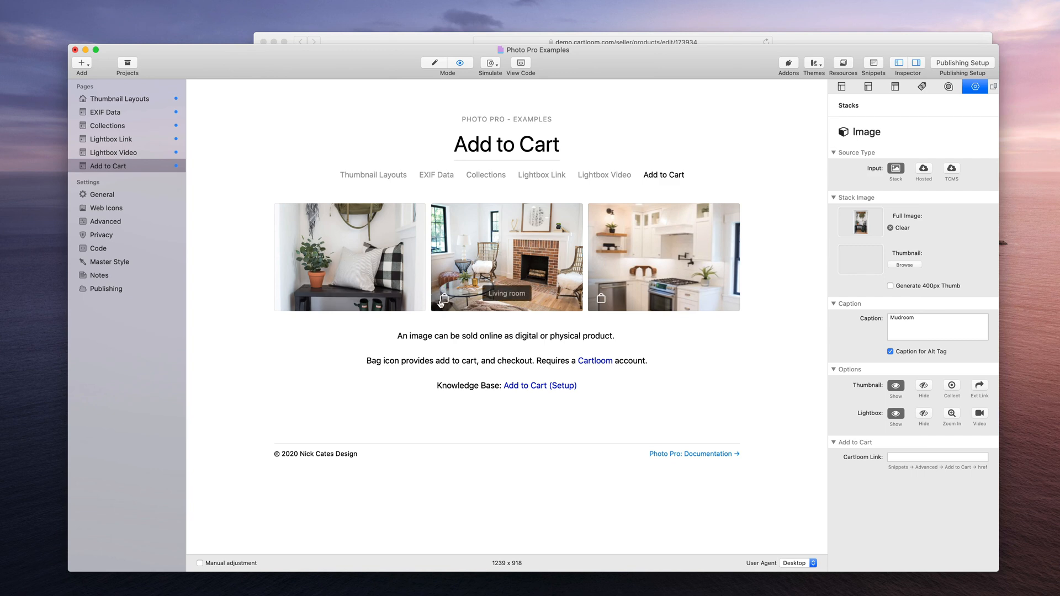
# - Open the cart from the Living room thumbnail, then compare its item with the product's Page images in Safari
pyautogui.click(455, 315)
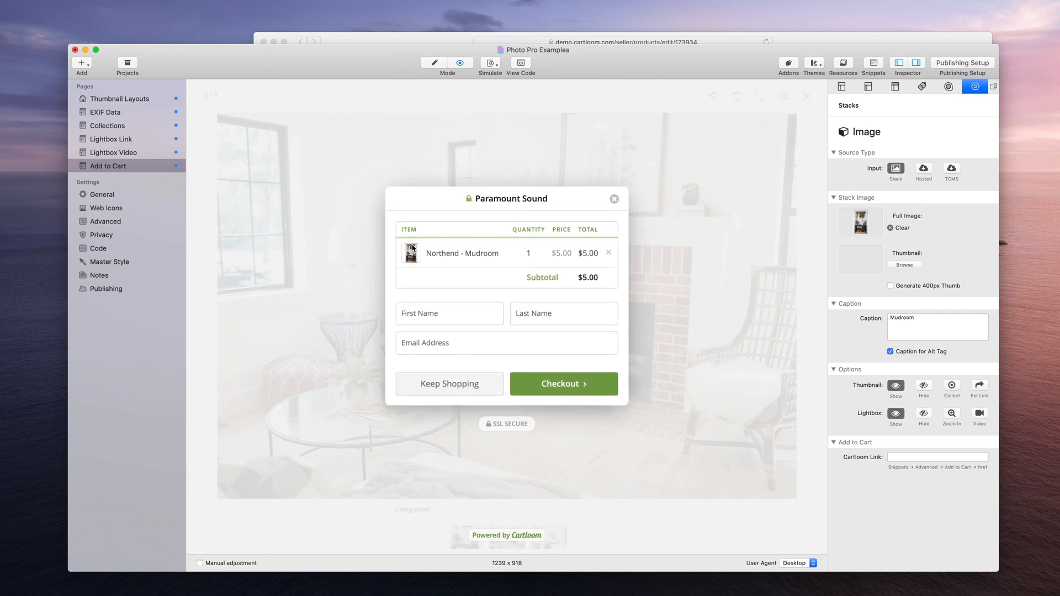
pyautogui.click(422, 39)
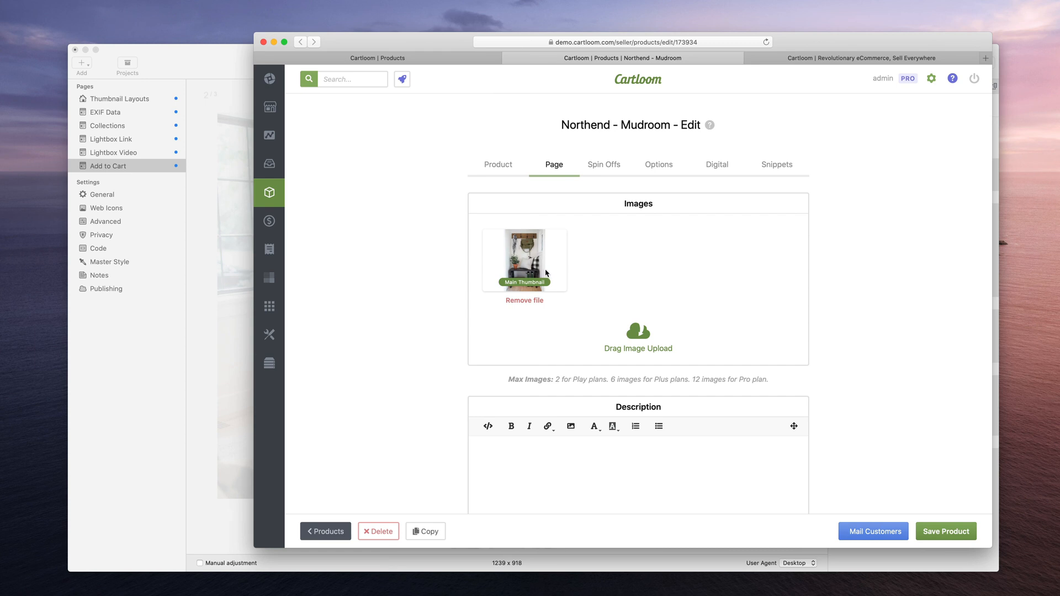
pyautogui.scroll(-10, 554, 270)
pyautogui.scroll(10, 555, 270)
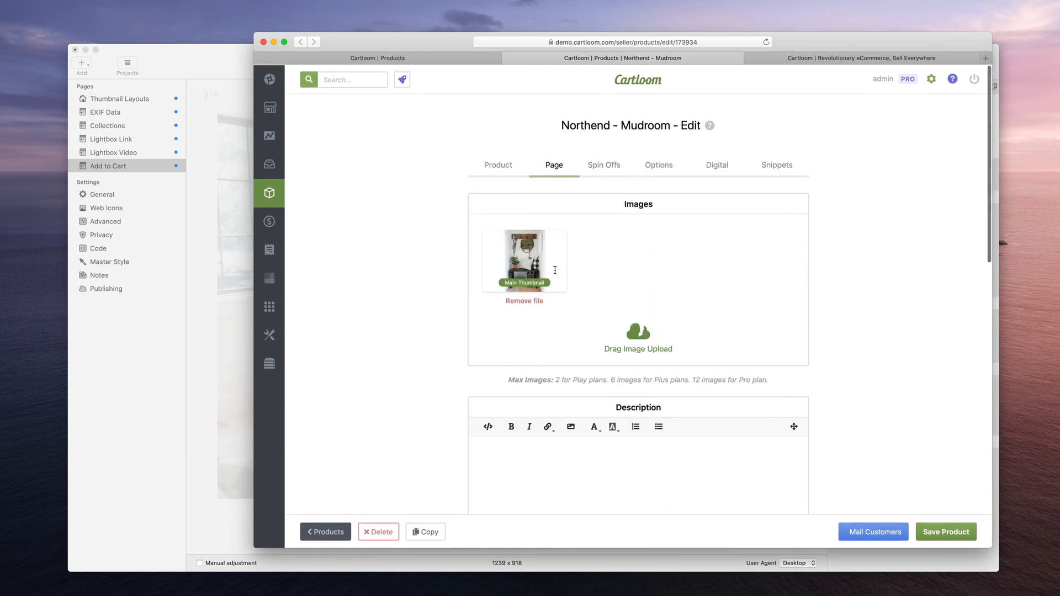
# - Review the Northend - Mudroom product's digital, file delivery and serial number settings
pyautogui.click(714, 172)
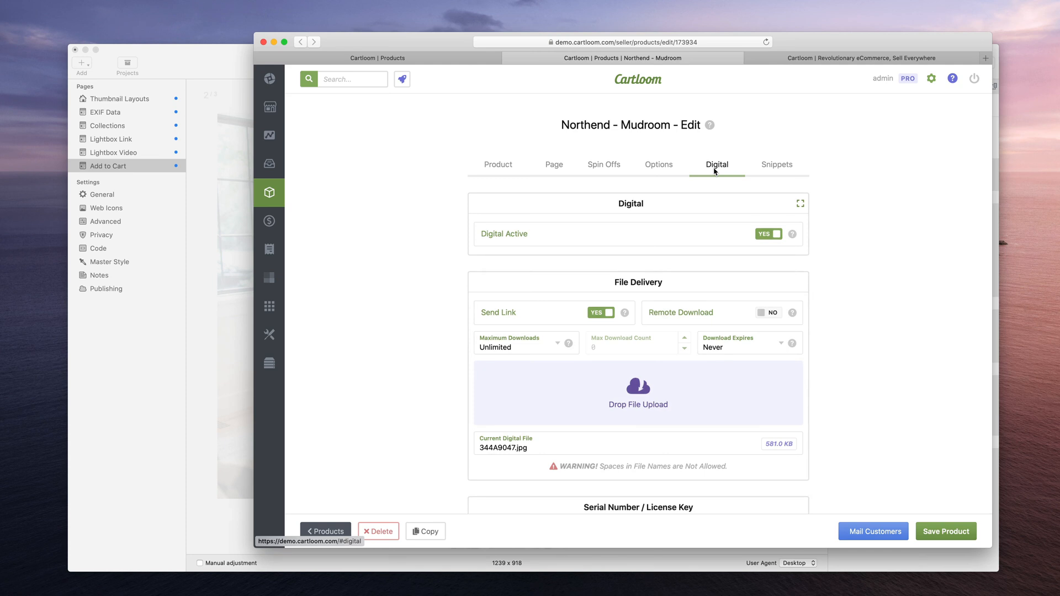
pyautogui.scroll(-1, 714, 171)
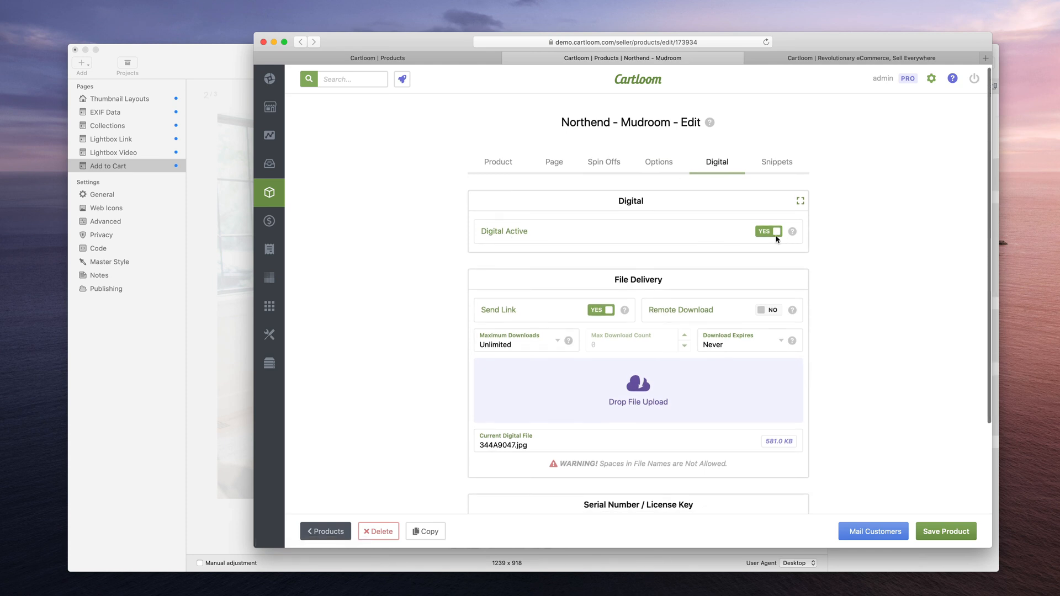
pyautogui.scroll(-3, 775, 238)
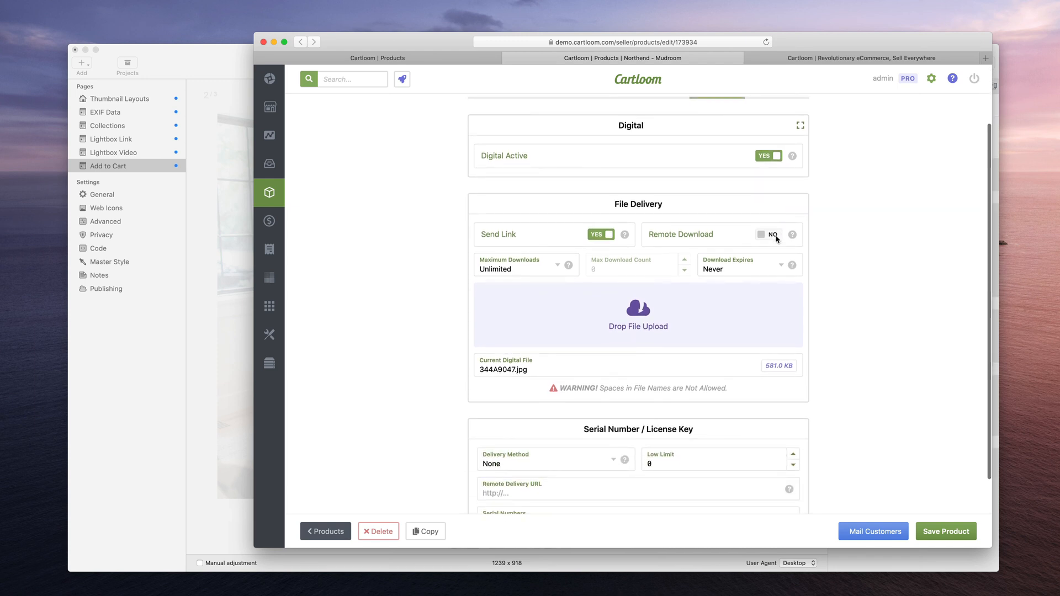
pyautogui.scroll(-1, 775, 239)
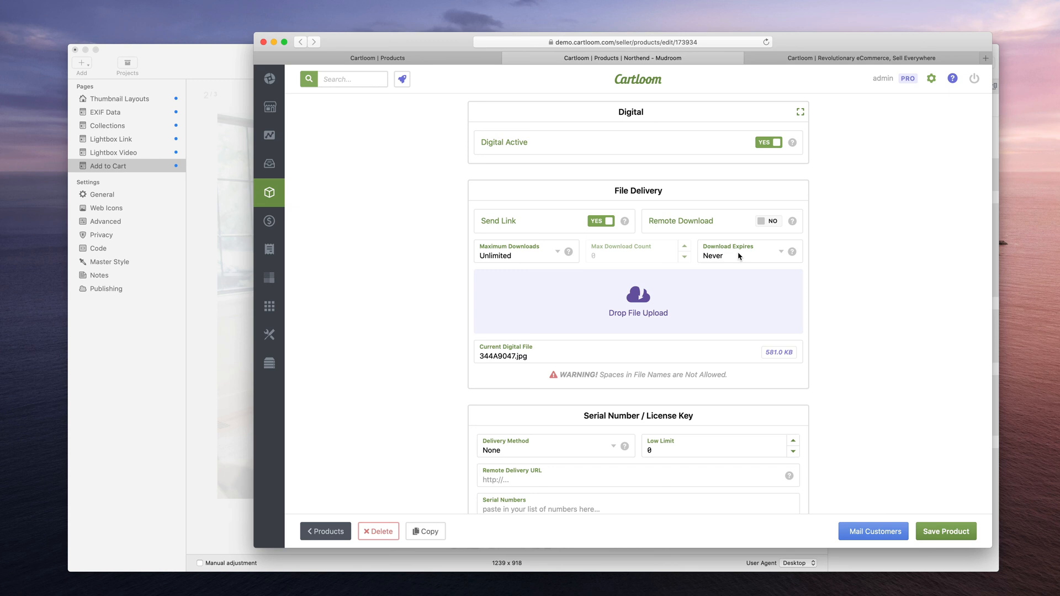
pyautogui.scroll(-2, 738, 256)
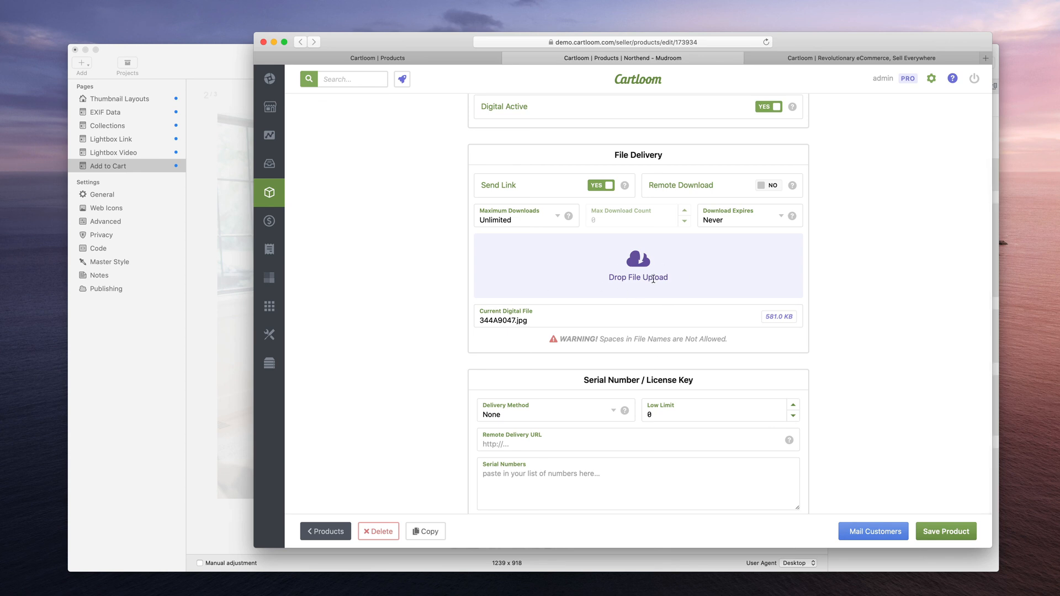
# - Switch to the minimized Finder window, look through the image folders and preview 344A9047.jpg from the full folder
pyautogui.moveTo(720, 594)
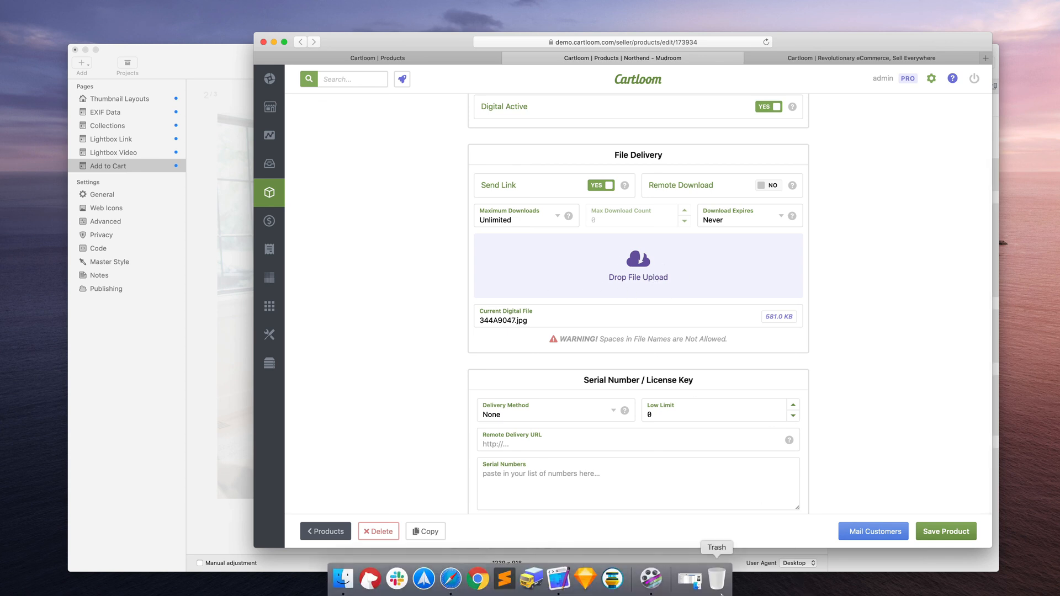
pyautogui.click(689, 586)
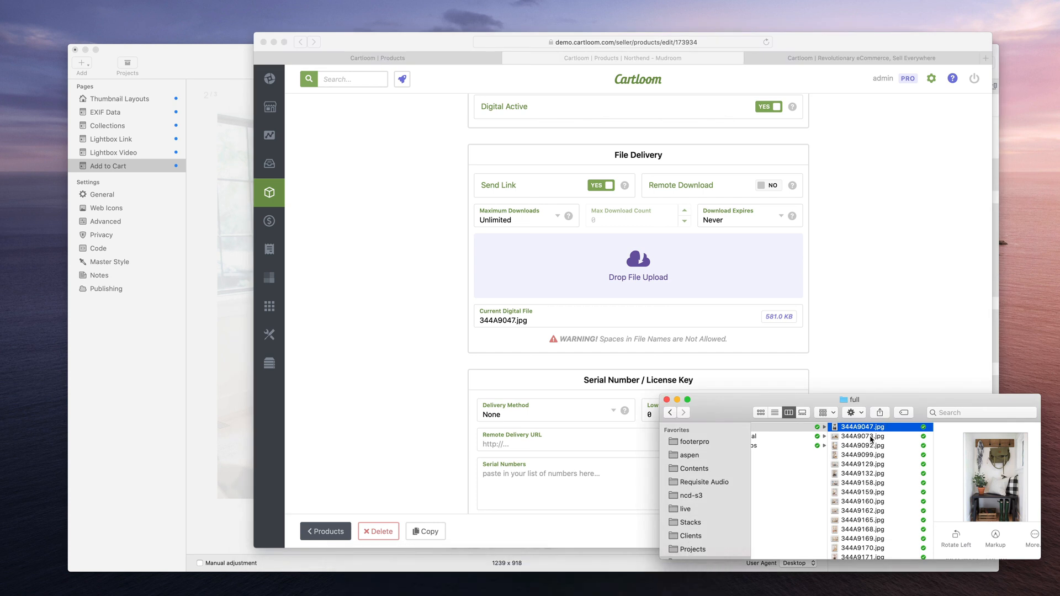
pyautogui.hscroll(-3, 868, 438)
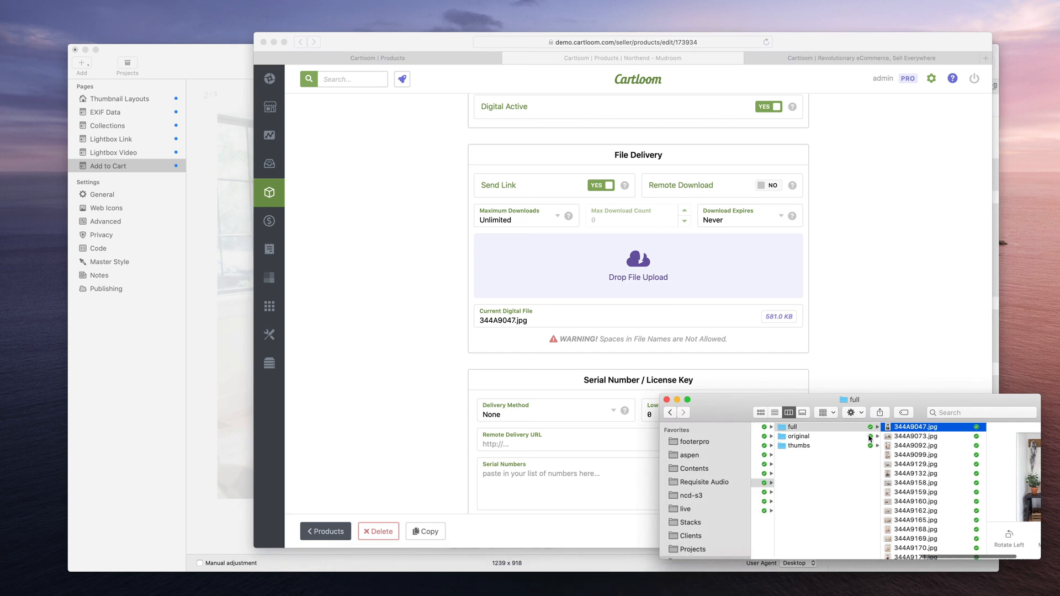
pyautogui.hscroll(1, 869, 438)
pyautogui.hscroll(-1, 868, 438)
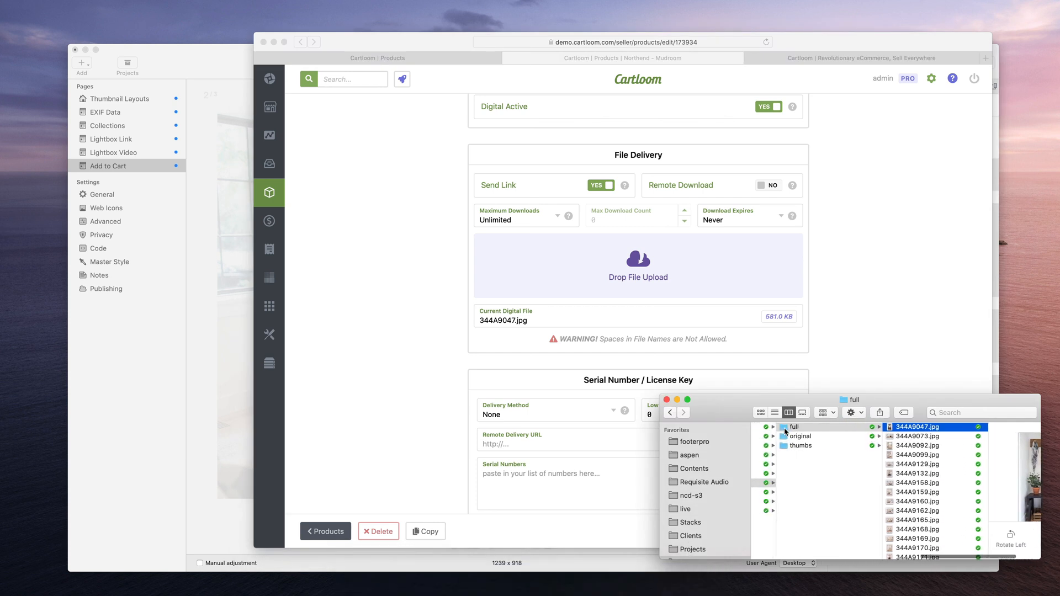
pyautogui.hscroll(2, 908, 437)
pyautogui.press('space')
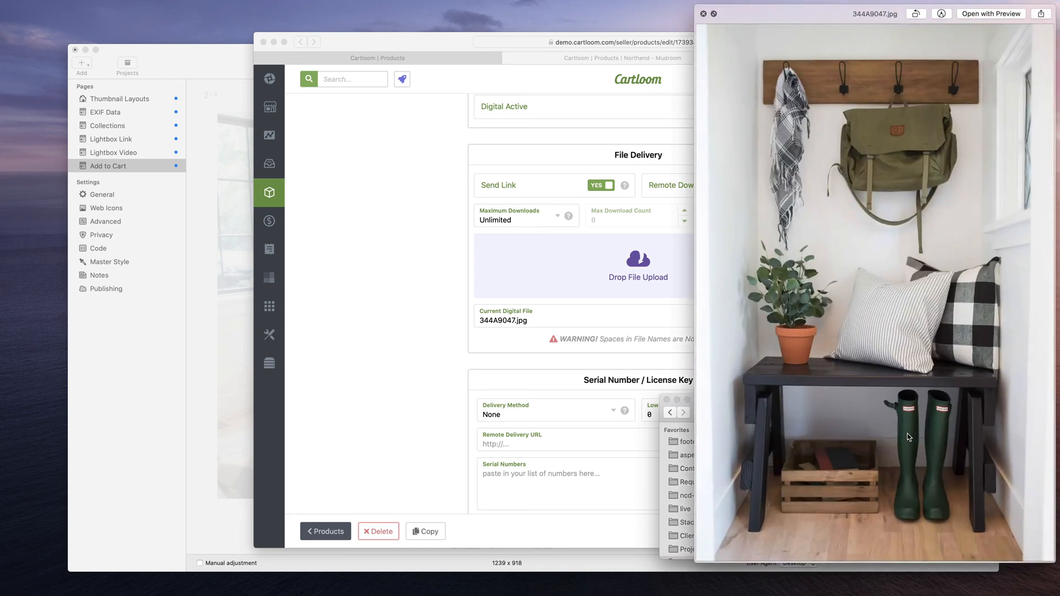
pyautogui.press('space')
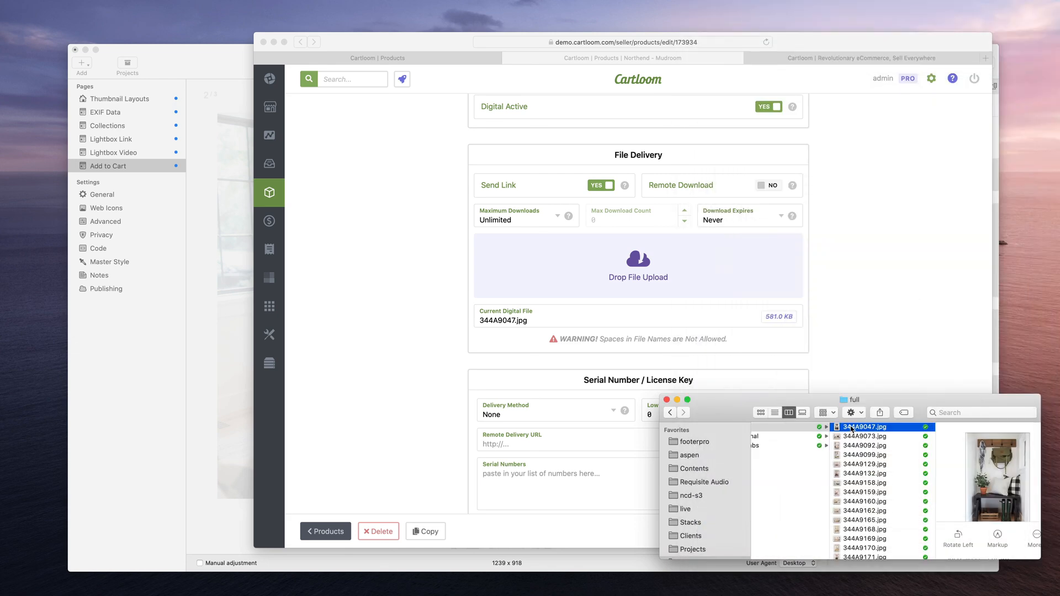
# - Try to upload 344A9047.jpg as the product's digital file and check the Current Digital File name
pyautogui.moveTo(854, 430); pyautogui.dragTo(617, 279)
pyautogui.click(824, 299)
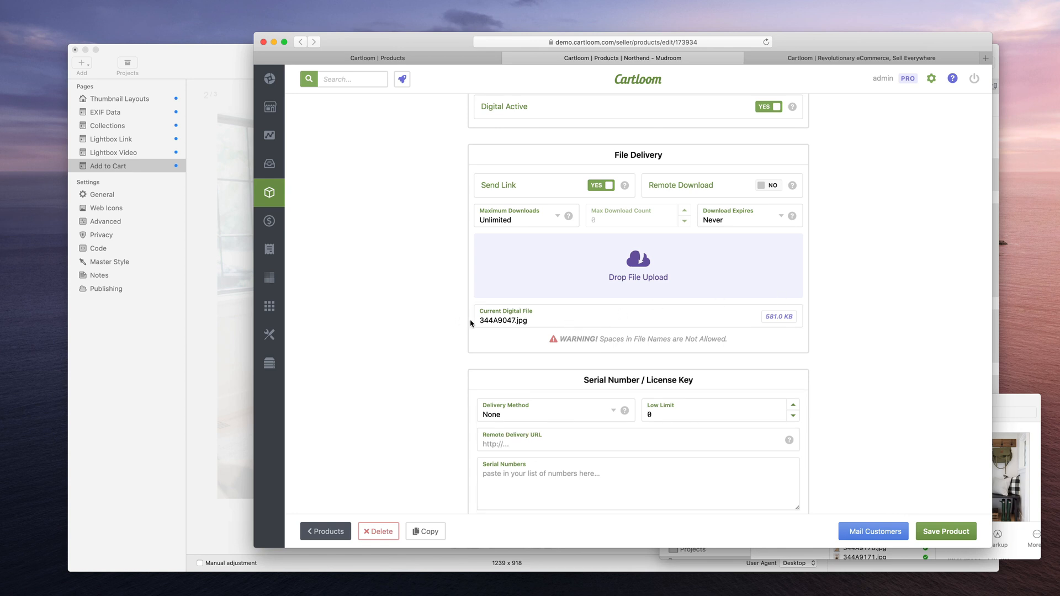
pyautogui.moveTo(480, 320)
pyautogui.mouseDown()
pyautogui.moveTo(526, 320)
pyautogui.moveTo(479, 322)
pyautogui.mouseUp()
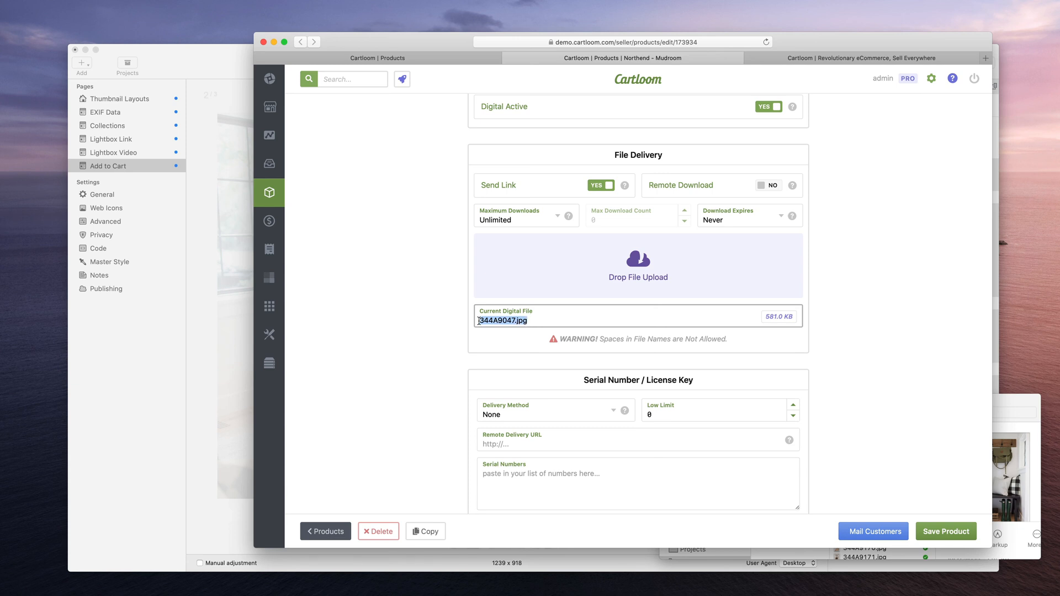
pyautogui.click(484, 319)
pyautogui.click(875, 327)
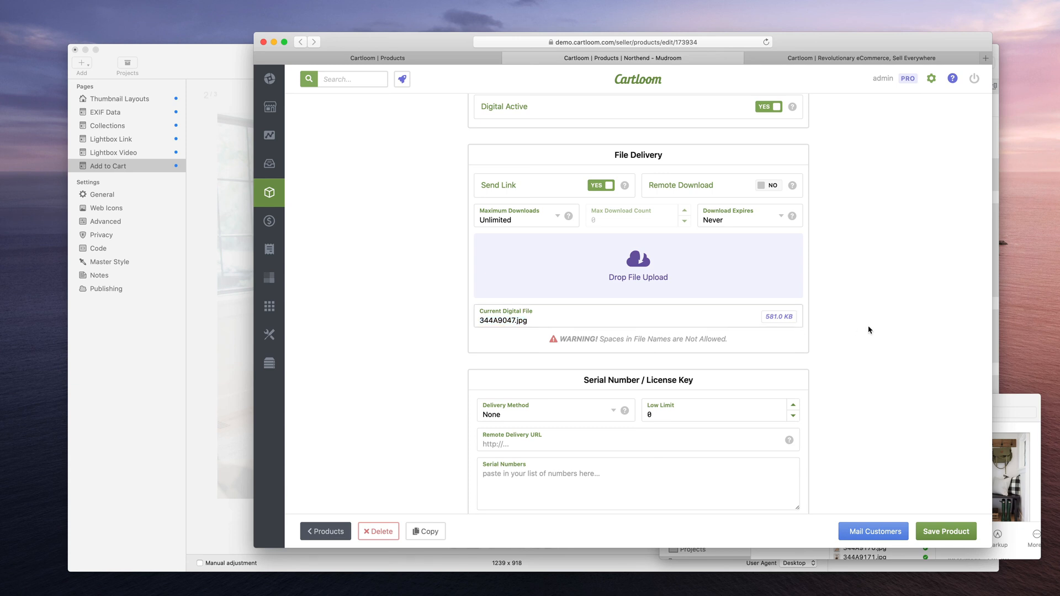
# - Save the Northend - Mudroom product and open its Snippets section
pyautogui.scroll(5, 856, 347)
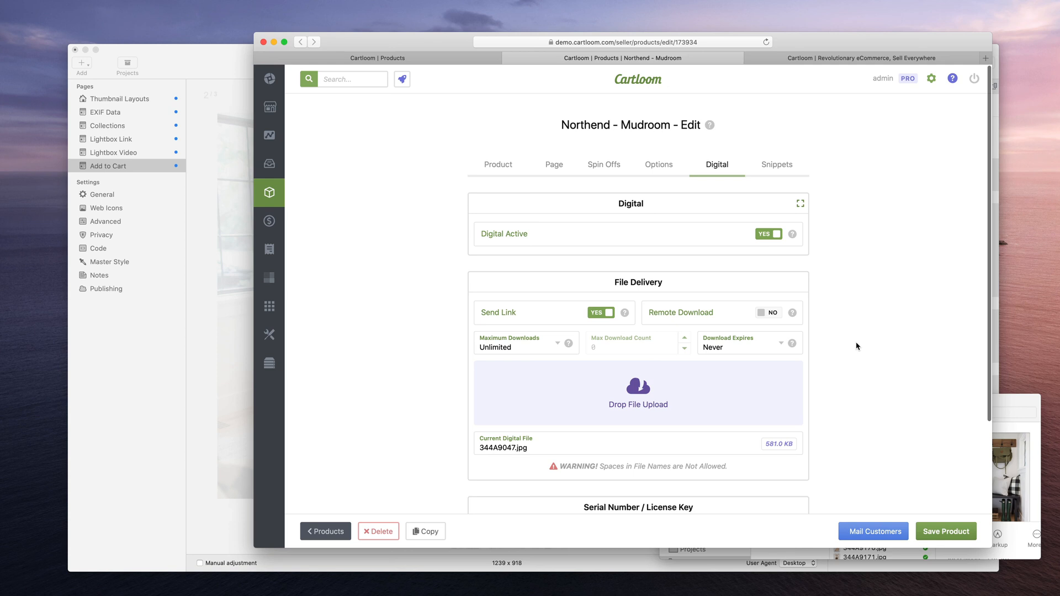
pyautogui.click(945, 532)
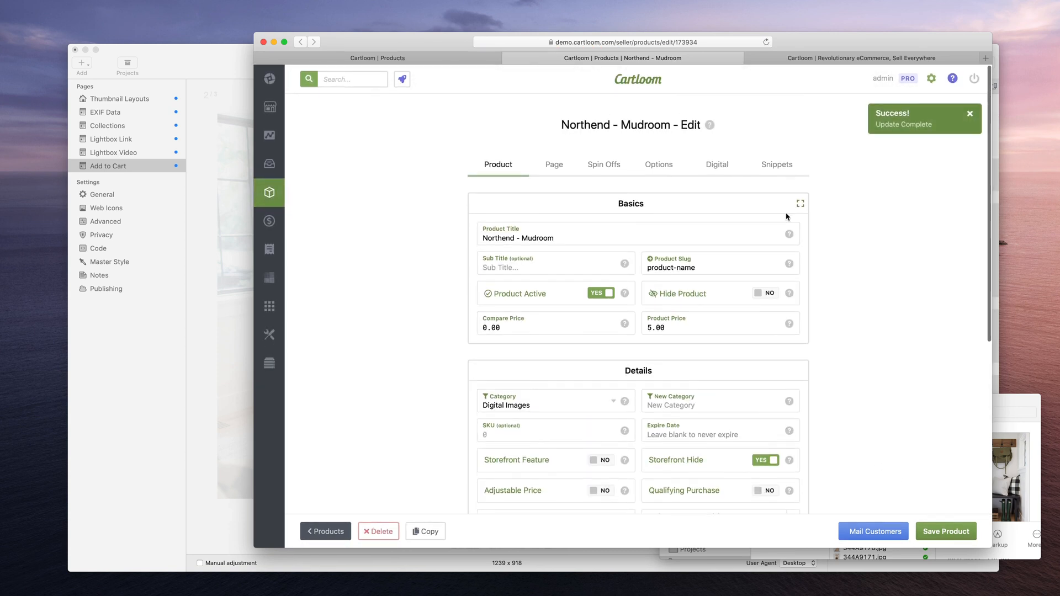
pyautogui.click(779, 171)
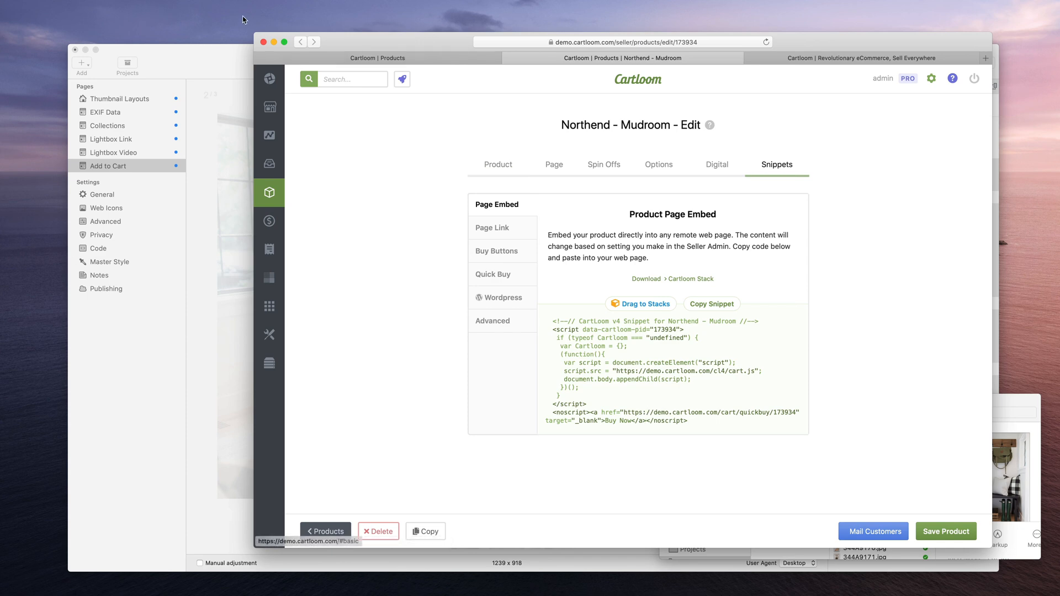
# - Switch to RapidWeaver, close the cart in the preview and return the Add to Cart page to edit mode
pyautogui.click(220, 56)
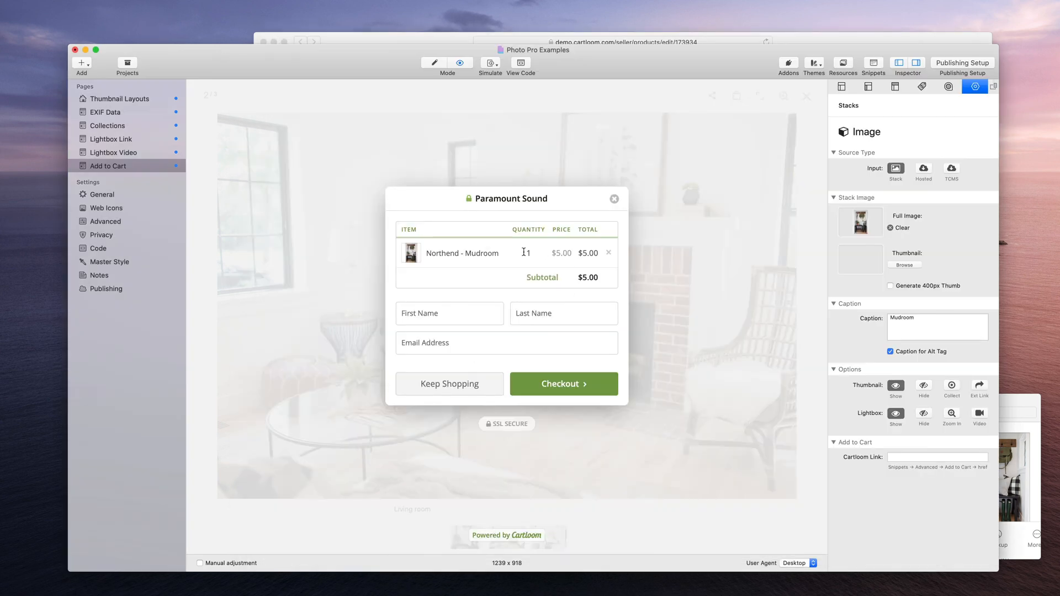
pyautogui.click(614, 199)
pyautogui.press('Escape')
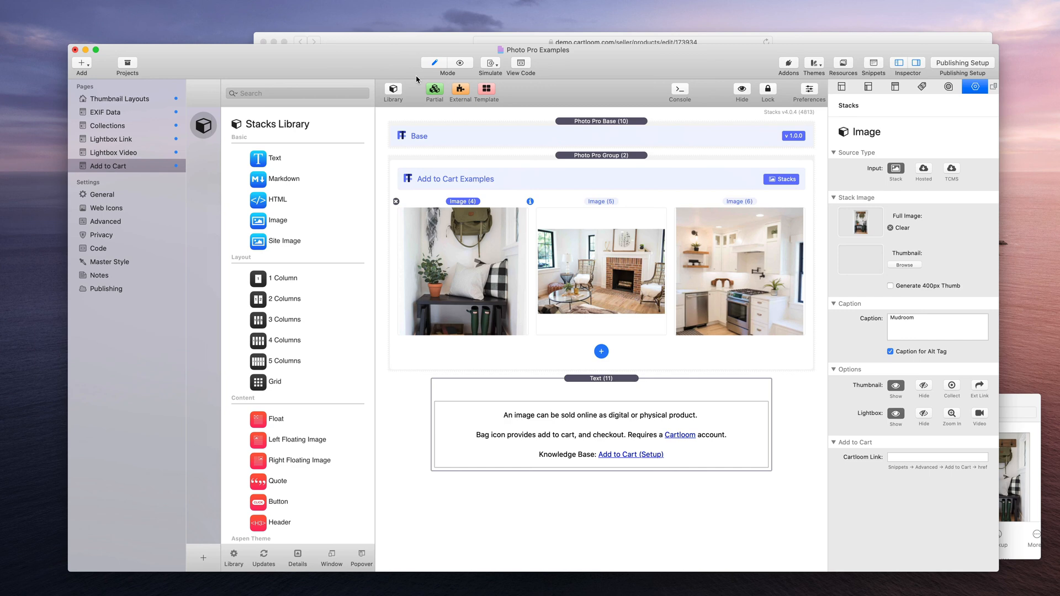
pyautogui.click(419, 42)
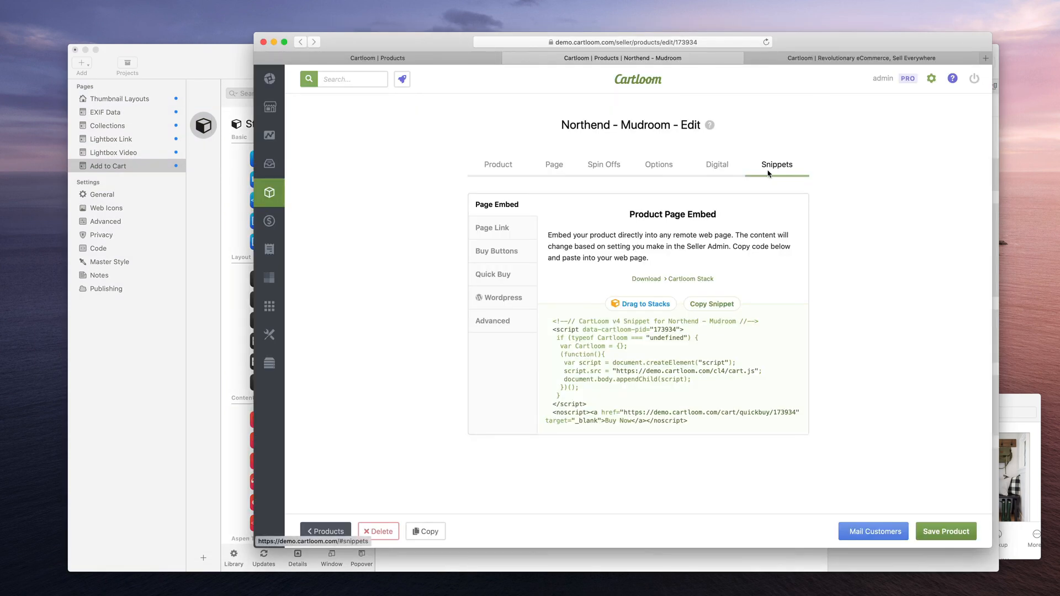
pyautogui.click(499, 325)
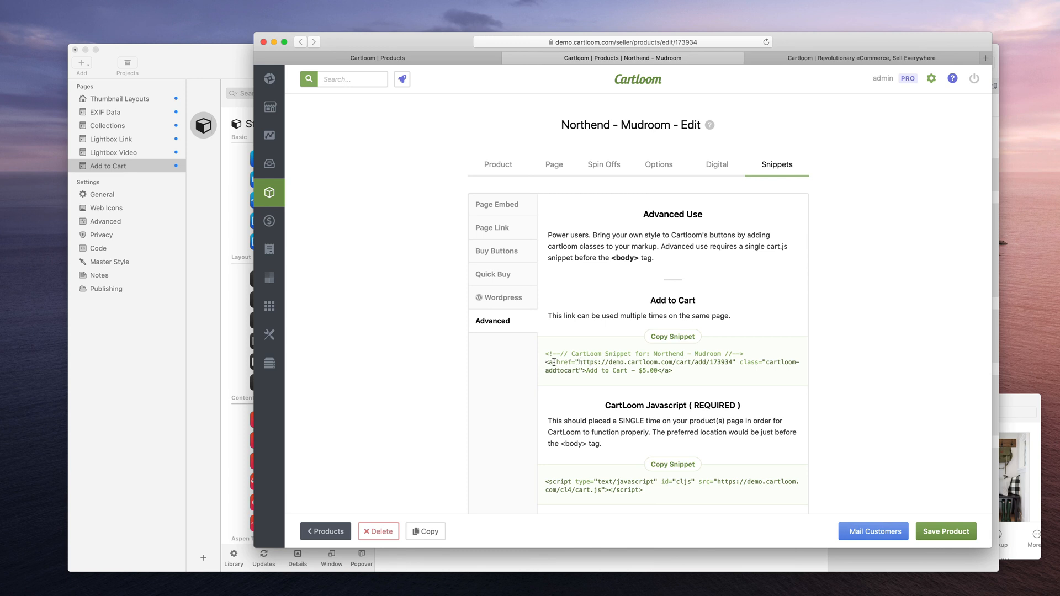
pyautogui.moveTo(554, 362); pyautogui.dragTo(678, 374)
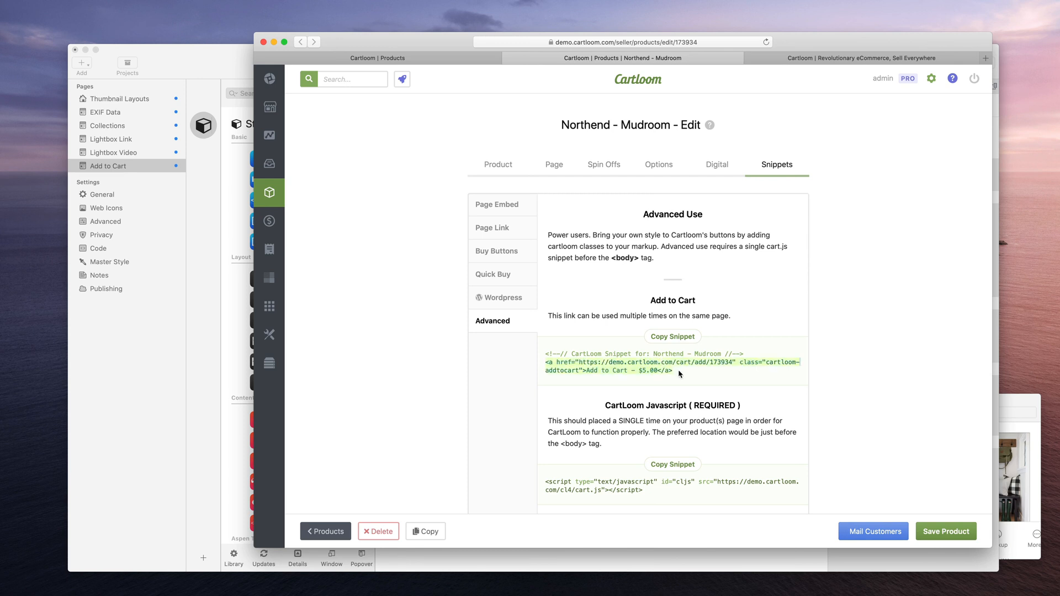
pyautogui.click(580, 362)
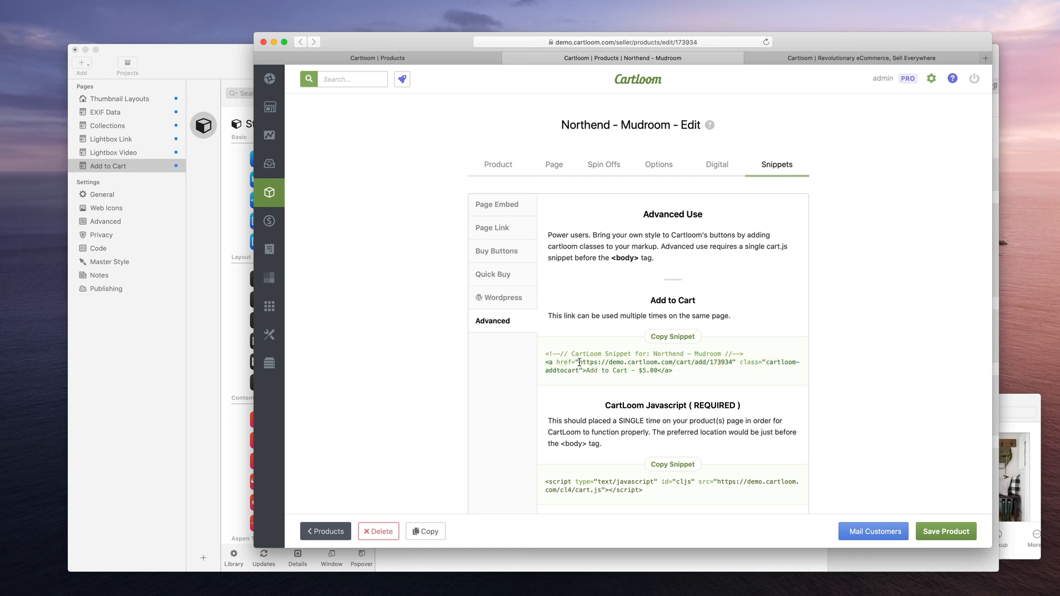
pyautogui.moveTo(580, 362); pyautogui.dragTo(599, 363)
pyautogui.moveTo(671, 364); pyautogui.dragTo(728, 364)
pyautogui.click(207, 72)
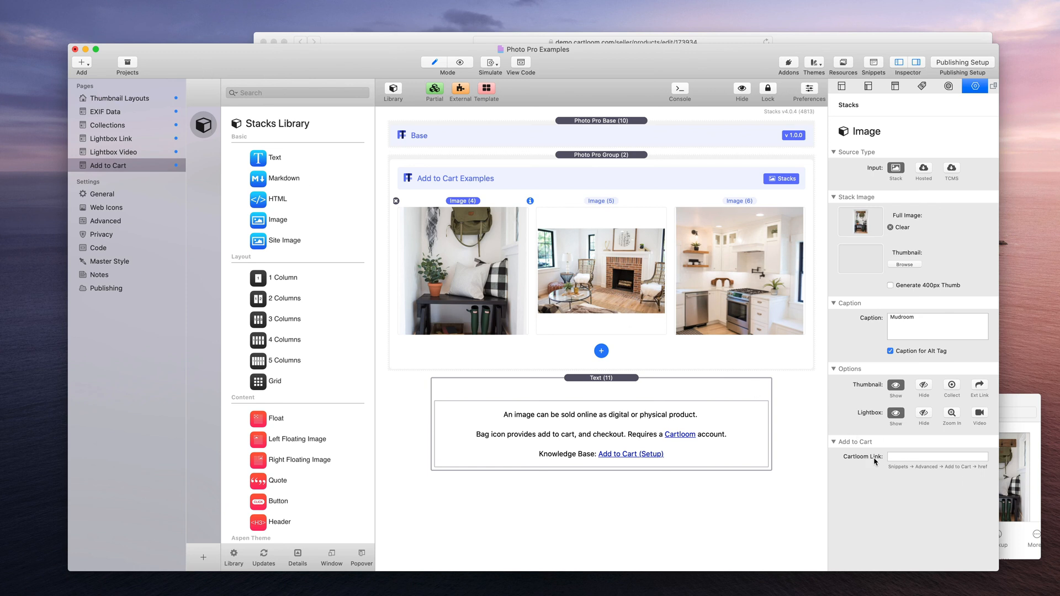
pyautogui.click(895, 457)
pyautogui.press('cmd+v')
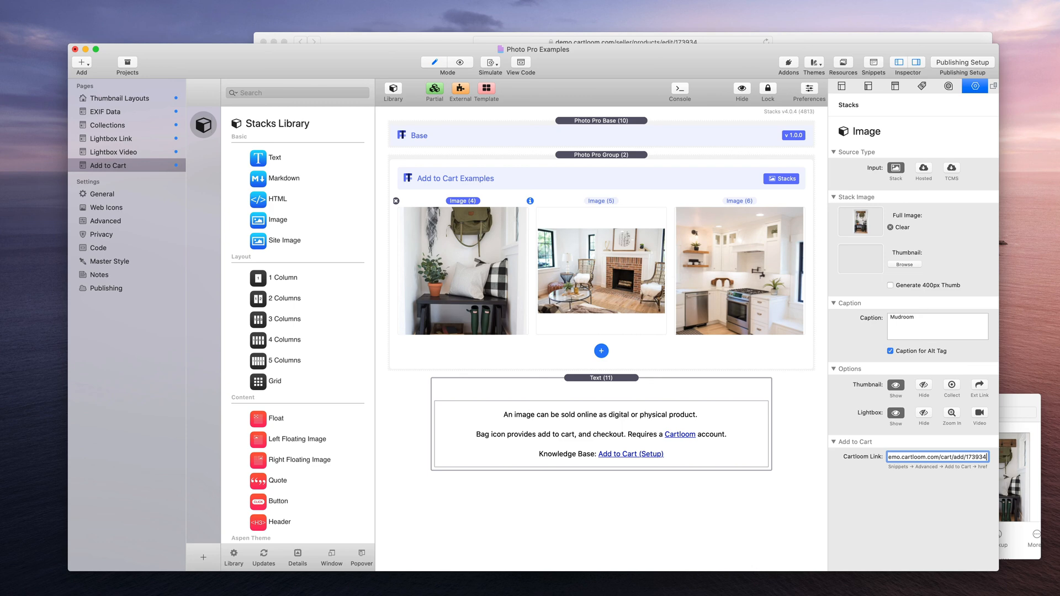
pyautogui.press('super+a')
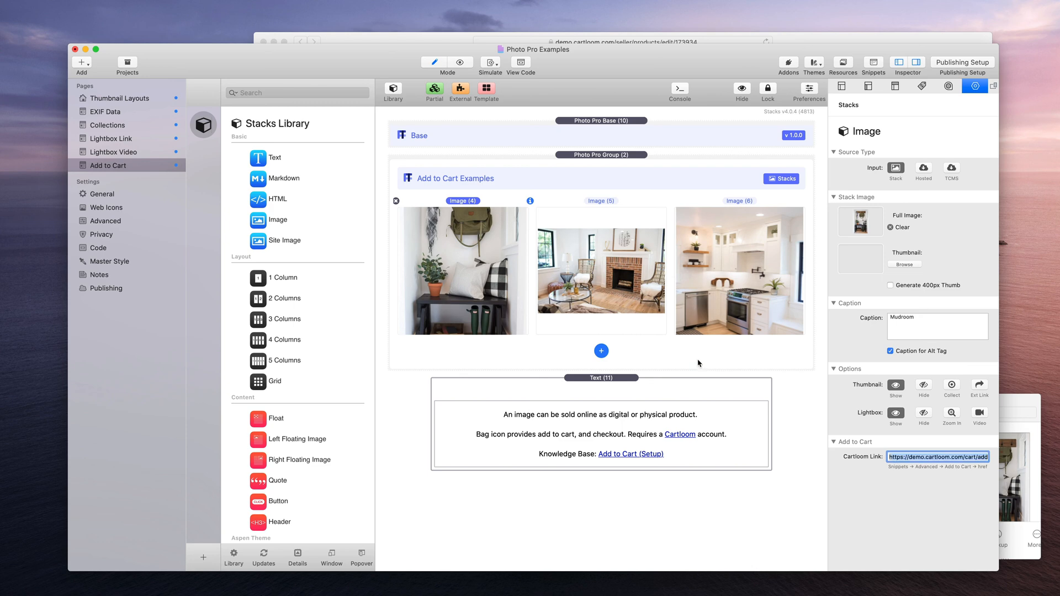
# - Preview the Add to Cart page, then open the Mudroom image in the lightbox and close it
pyautogui.press('super+r')
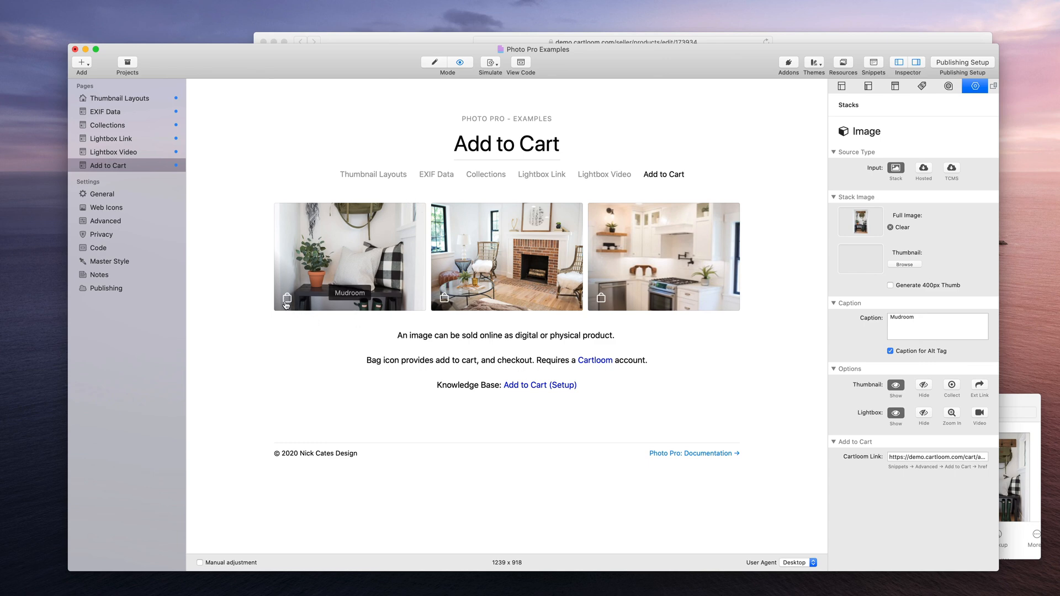
pyautogui.click(359, 252)
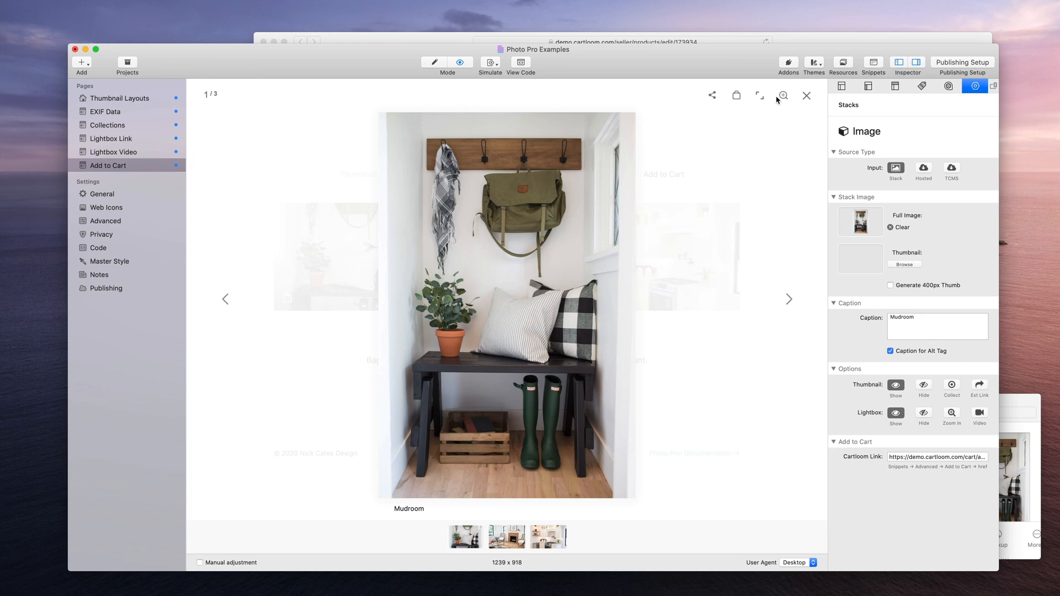
pyautogui.click(806, 95)
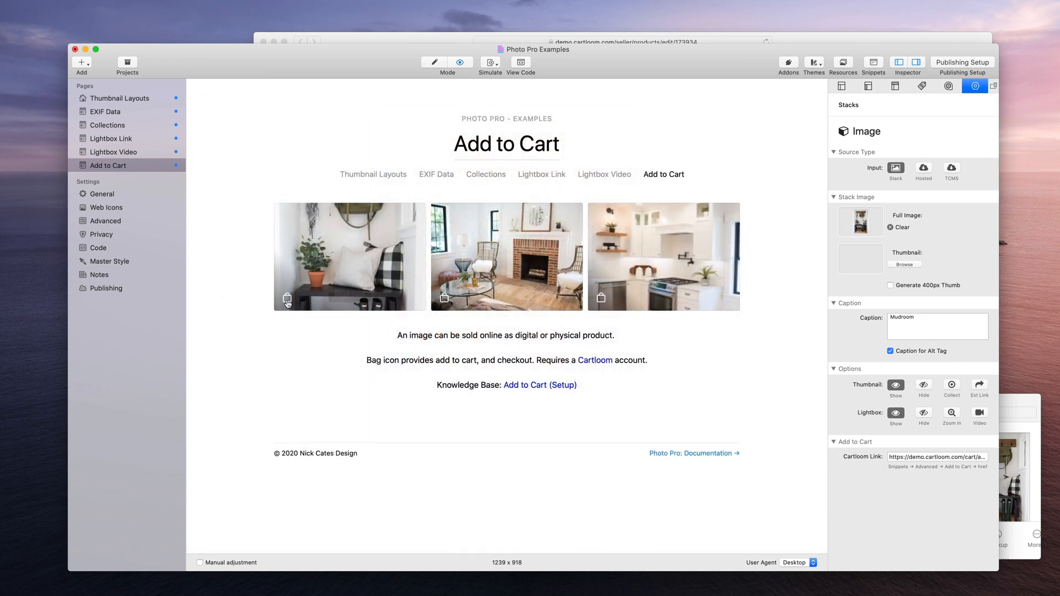
# - Test the Mudroom thumbnail's bag icon, check the cart's name fields, then close the cart and lightbox
pyautogui.click(287, 299)
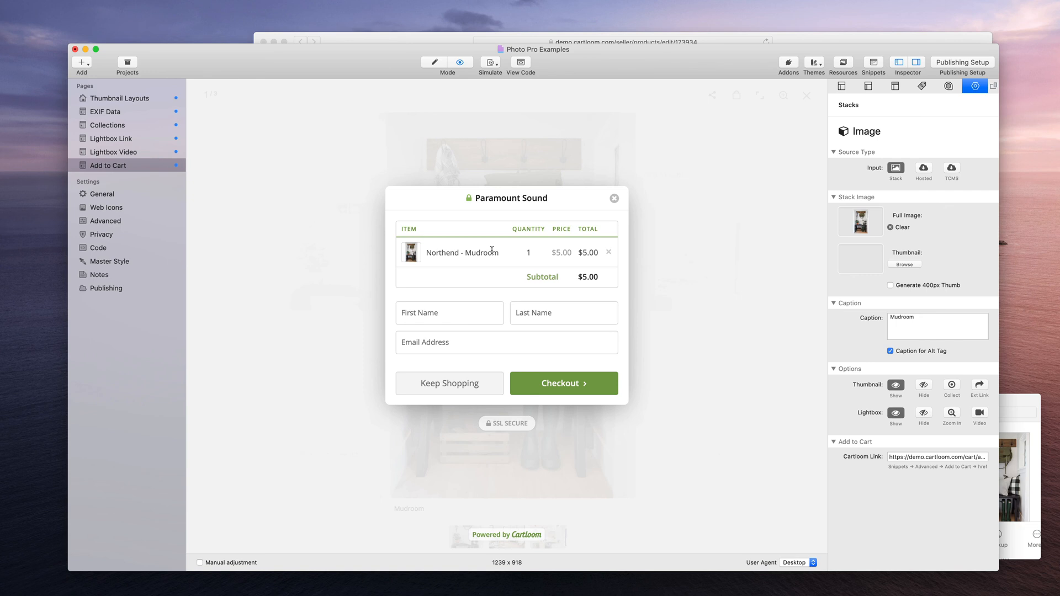
pyautogui.click(440, 319)
pyautogui.click(587, 314)
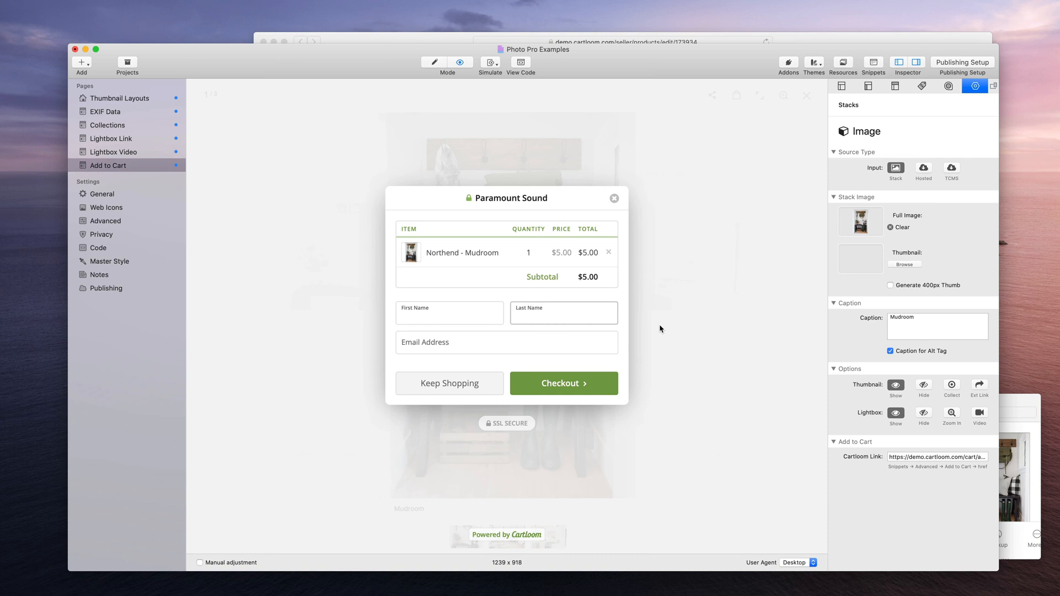
pyautogui.click(615, 199)
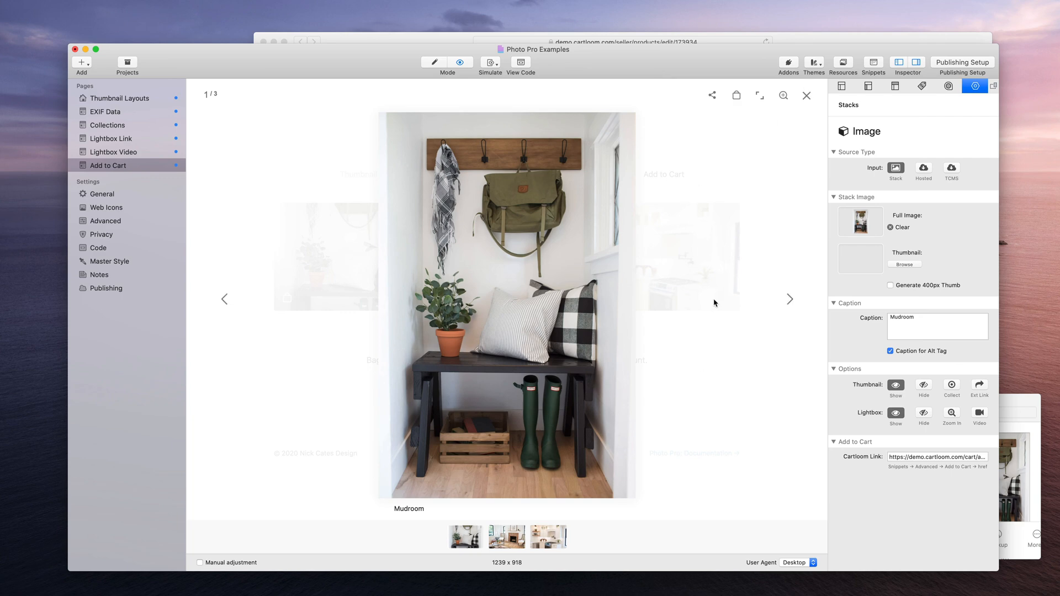
pyautogui.click(807, 96)
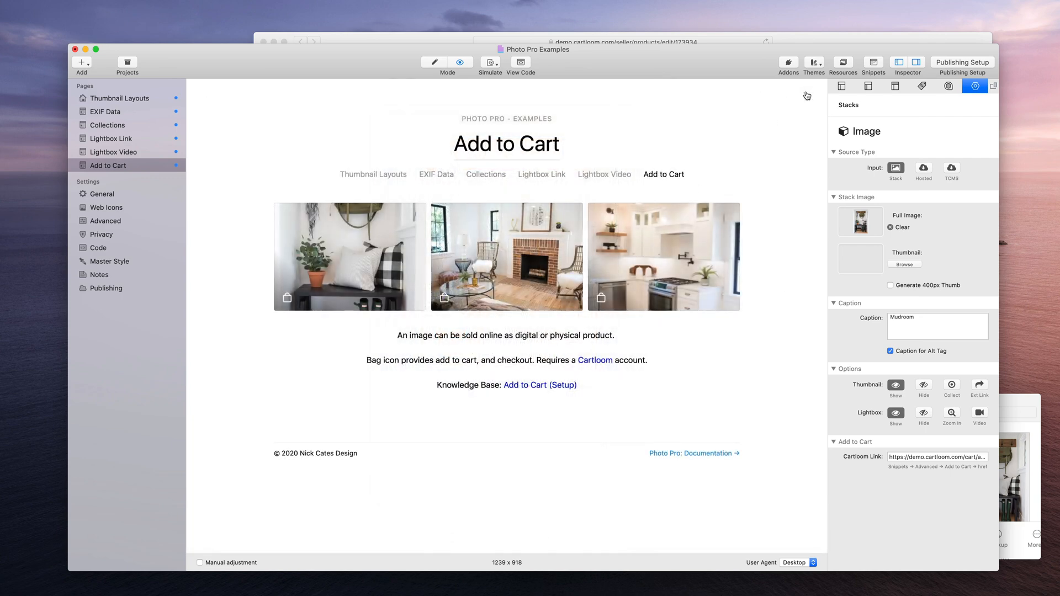